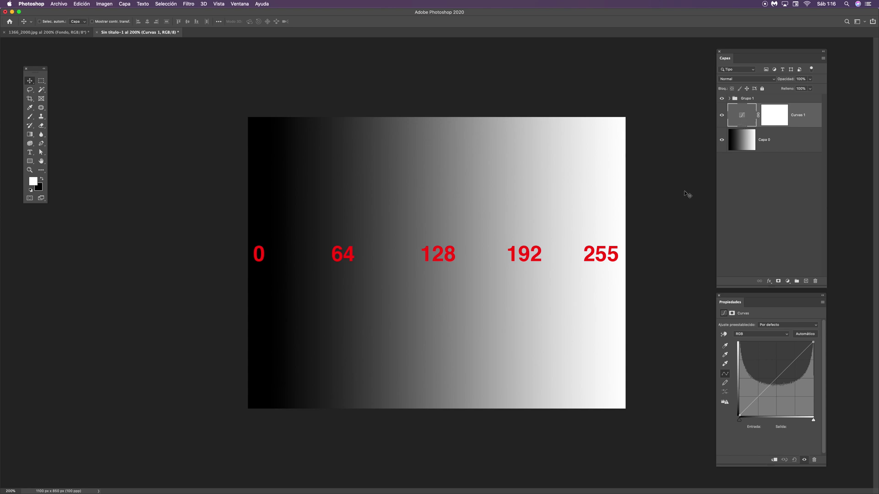
# Shorten the floating Layers window, move it up slightly, and place the Properties window directly beneath it.
pyautogui.click(788, 281)
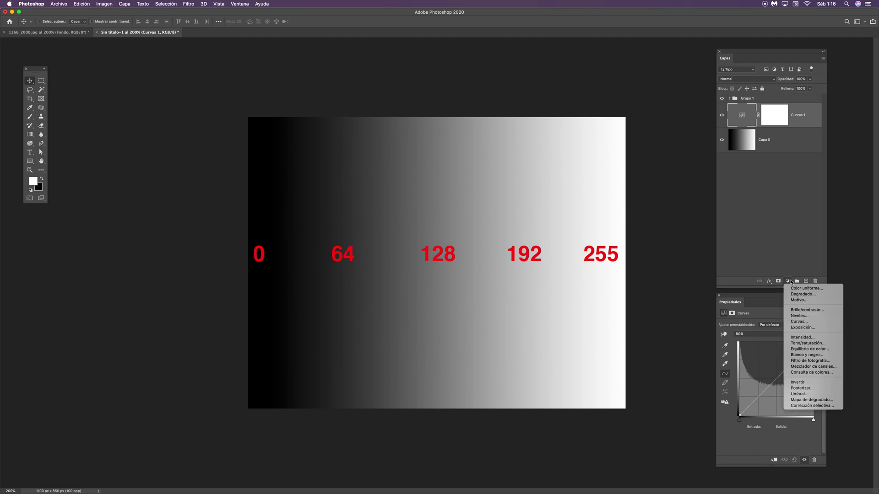
pyautogui.click(766, 230)
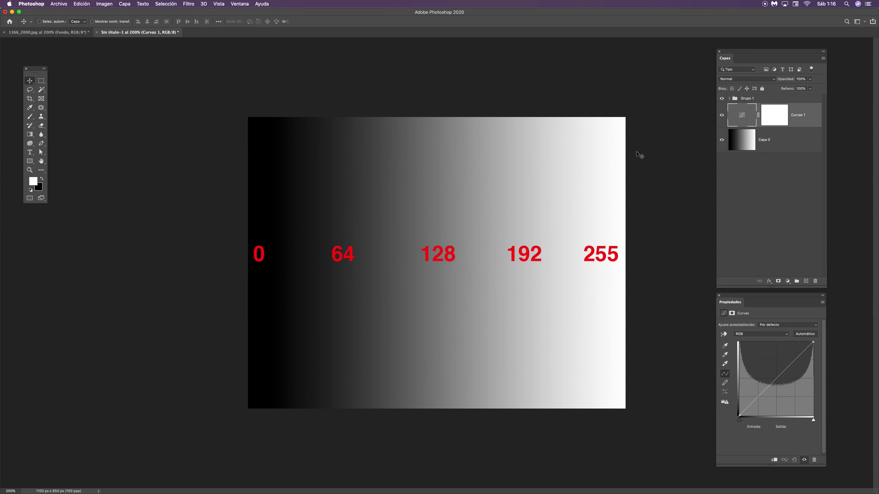
pyautogui.moveTo(750, 54); pyautogui.dragTo(739, 46)
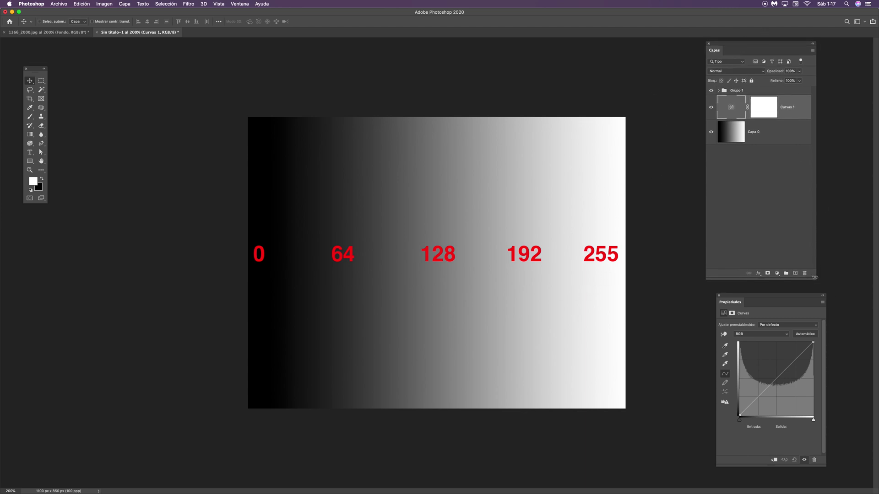
pyautogui.moveTo(814, 277); pyautogui.dragTo(809, 164)
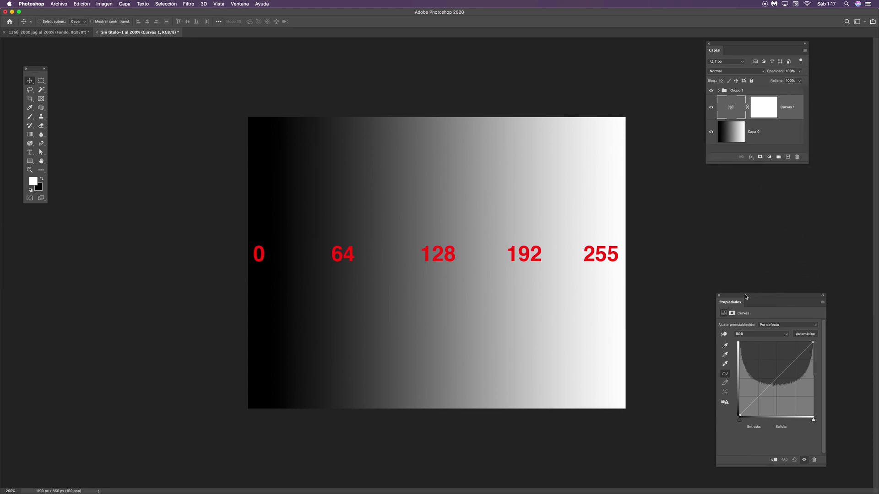
pyautogui.moveTo(742, 297); pyautogui.dragTo(731, 174)
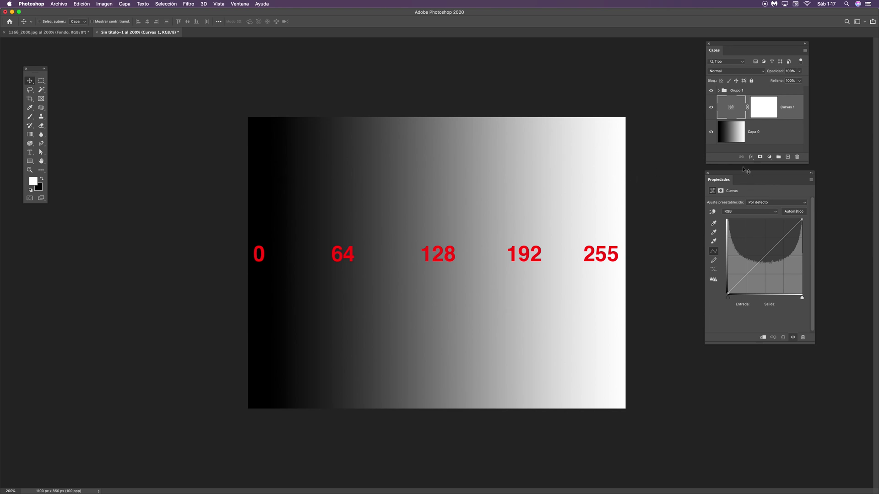
pyautogui.moveTo(737, 175); pyautogui.dragTo(738, 175)
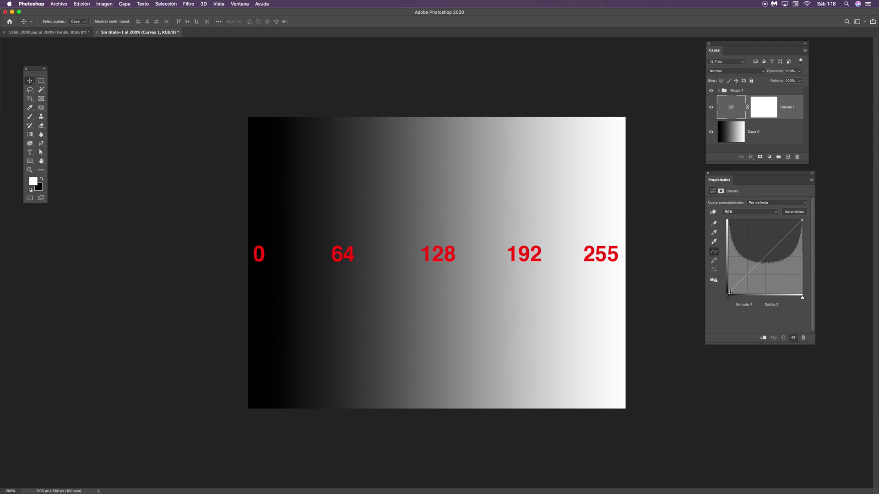
# Add a midpoint to the Curvas 1 curve and raise it to input 128, output 220 to brighten the gradient.
pyautogui.click(766, 256)
pyautogui.click(765, 257)
pyautogui.moveTo(765, 257); pyautogui.dragTo(766, 256)
pyautogui.click(765, 256)
pyautogui.moveTo(766, 256); pyautogui.dragTo(768, 232)
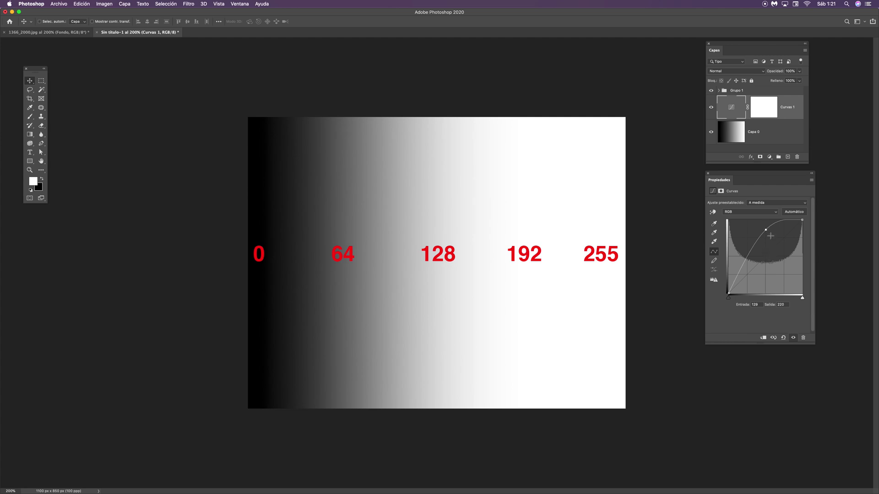
pyautogui.moveTo(751, 175); pyautogui.dragTo(751, 175)
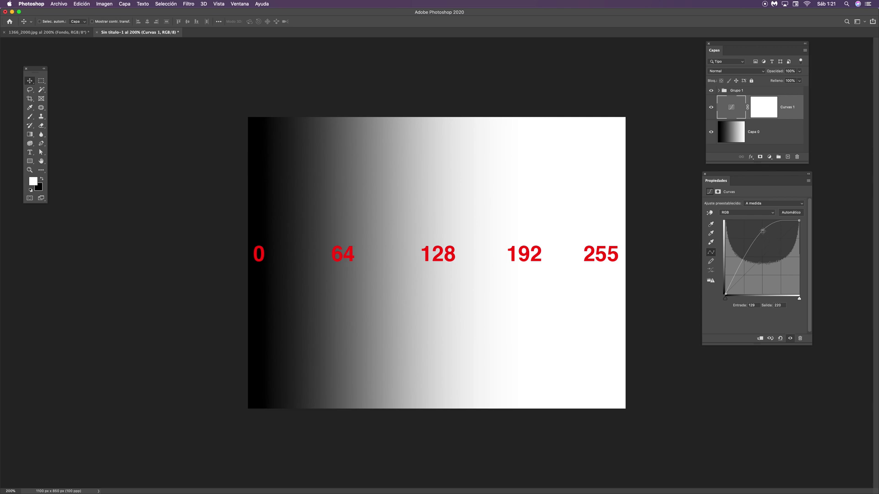
# Lower the curve's midpoint to an output of about 31, and return it to the diagonal at about 131.
pyautogui.moveTo(763, 231); pyautogui.dragTo(762, 286)
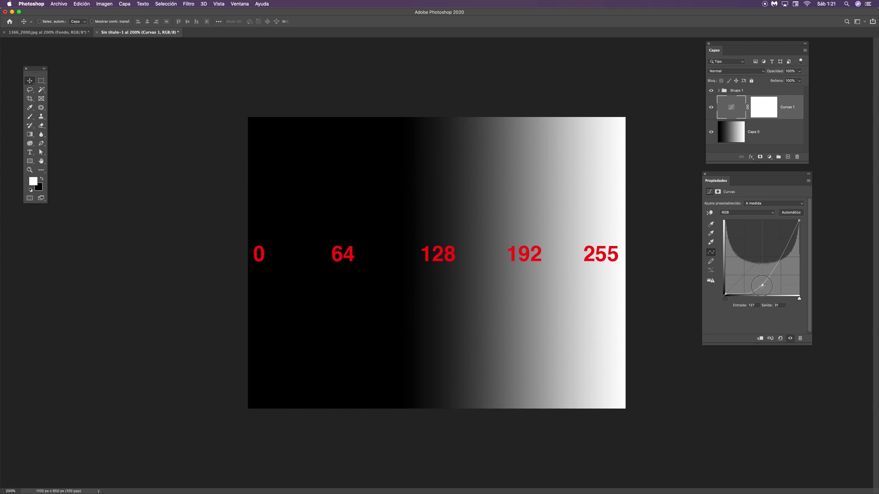
pyautogui.moveTo(762, 285); pyautogui.dragTo(762, 256)
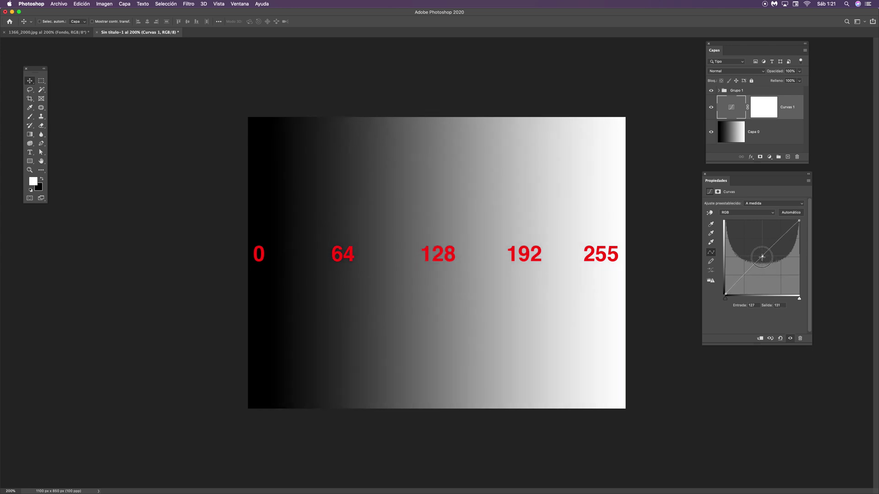
# Shape an S-curve by raising a highlight point to about 198/238 and lowering a shadow point to 57/17.
pyautogui.click(785, 234)
pyautogui.moveTo(786, 234); pyautogui.dragTo(783, 226)
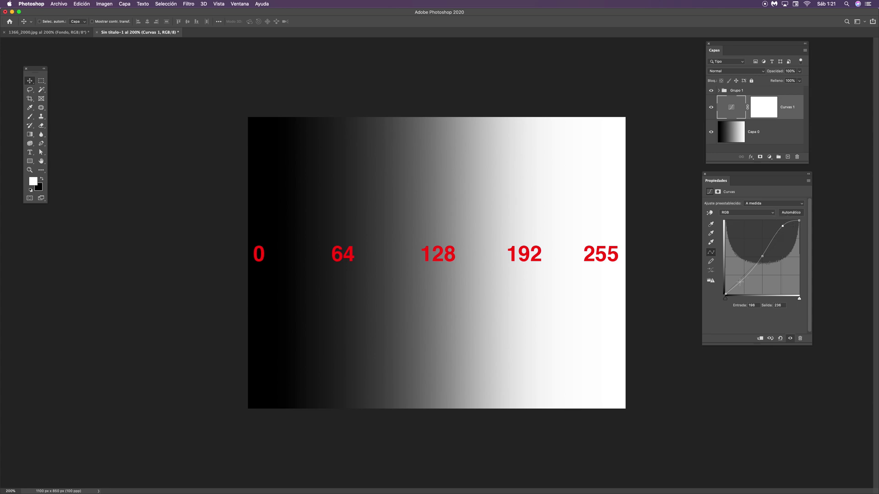
pyautogui.moveTo(740, 282); pyautogui.dragTo(742, 289)
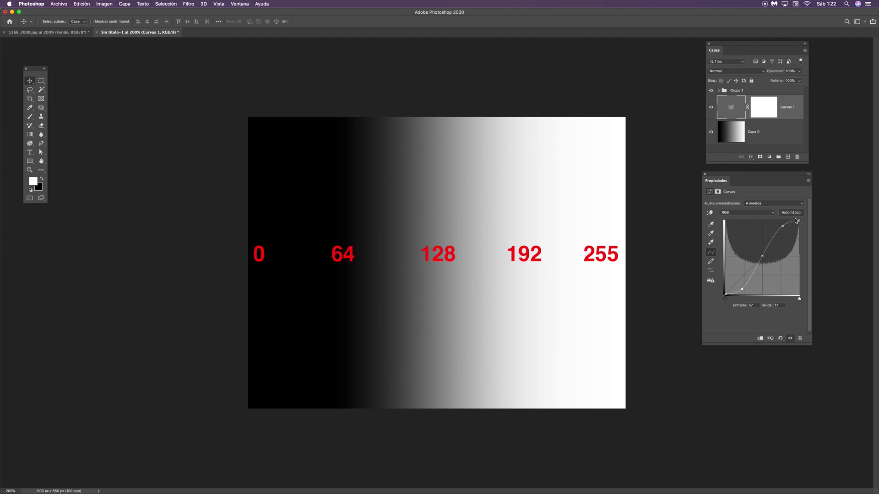
pyautogui.moveTo(753, 173); pyautogui.dragTo(756, 174)
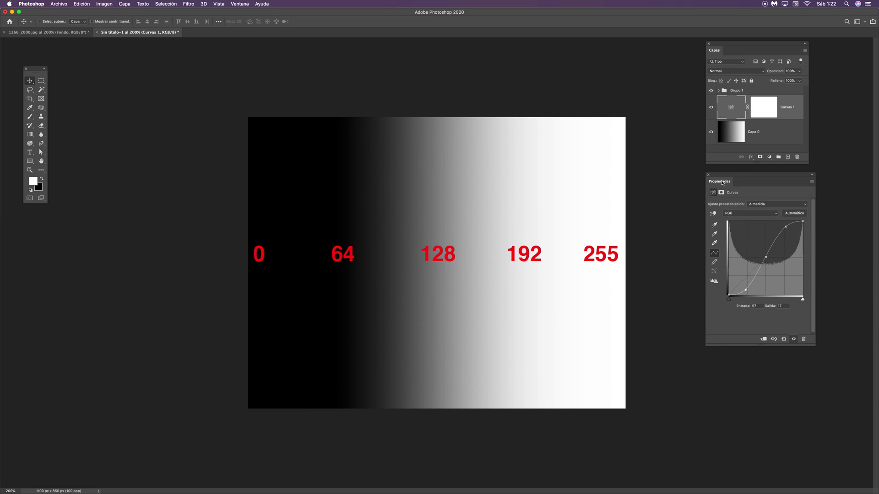
pyautogui.moveTo(760, 173); pyautogui.dragTo(761, 171)
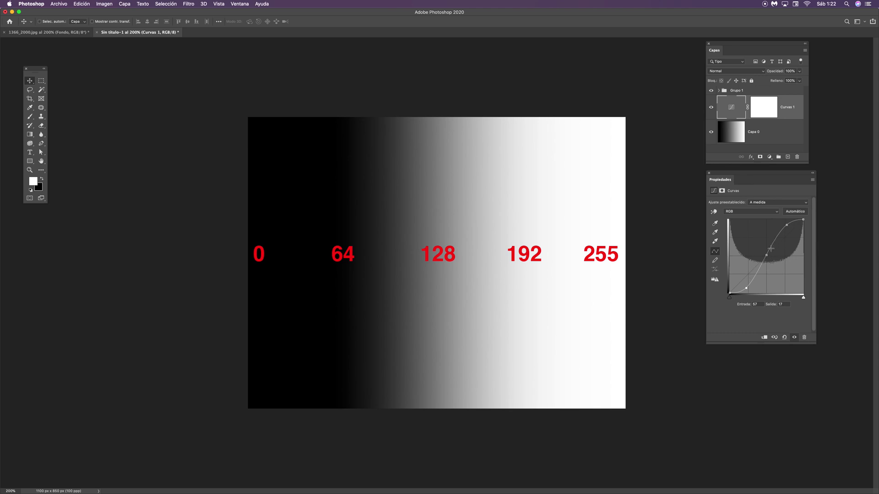
# Delete the highlight, shadow and middle points from the curve to restore the straight diagonal.
pyautogui.click(787, 224)
pyautogui.moveTo(752, 176); pyautogui.dragTo(752, 175)
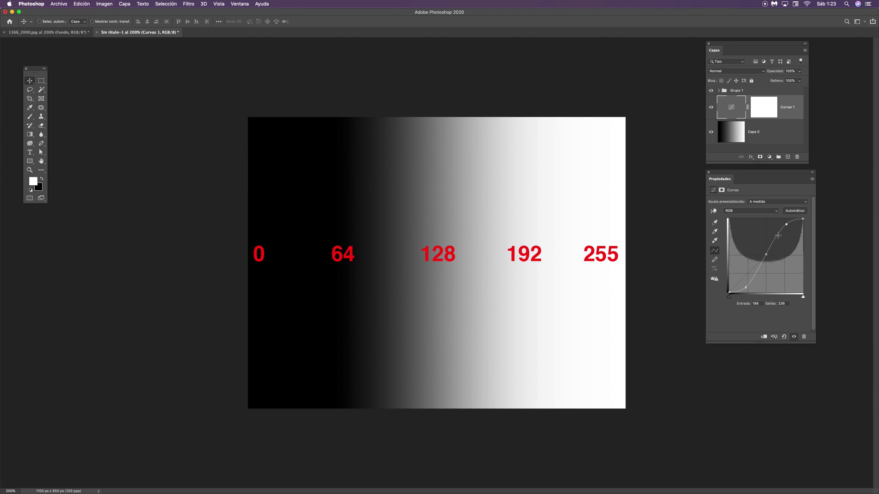
pyautogui.press('BackSpace')
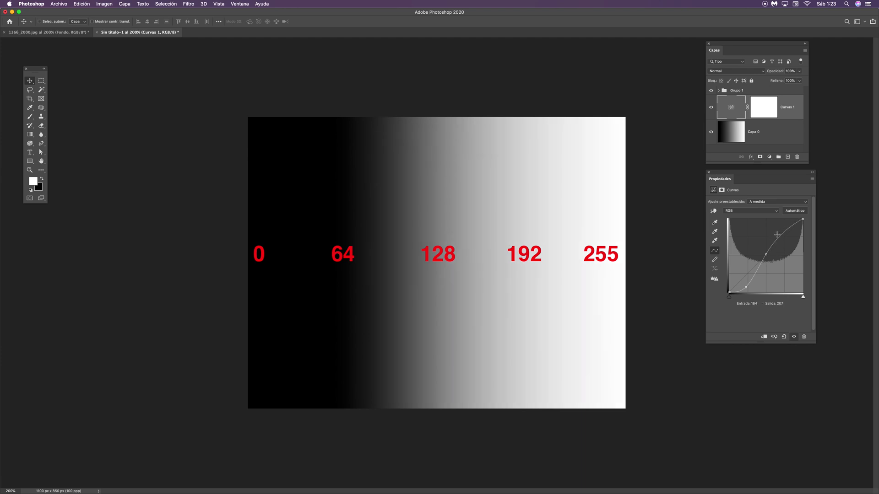
pyautogui.click(746, 289)
pyautogui.press('BackSpace')
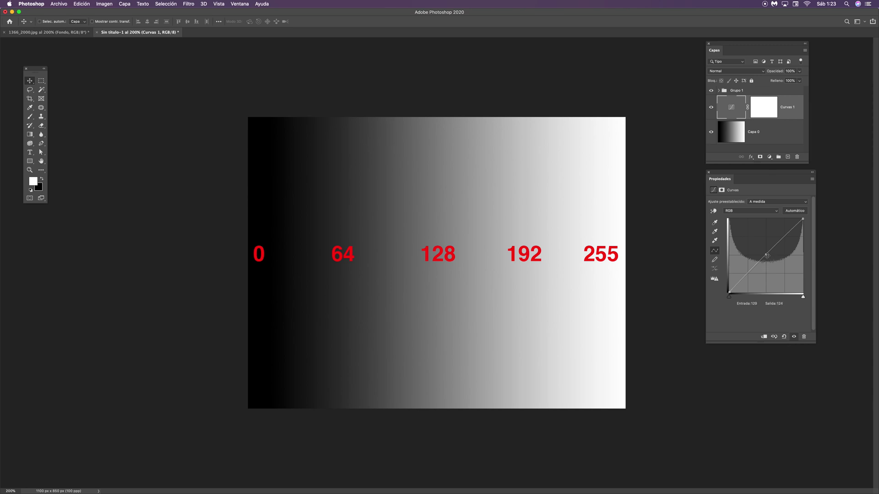
pyautogui.click(767, 255)
pyautogui.press('Delete')
# With the on-image adjustment tool, add a curve point sampled near the gradient's 128 tone, raise it slightly, and undo both changes.
pyautogui.click(714, 211)
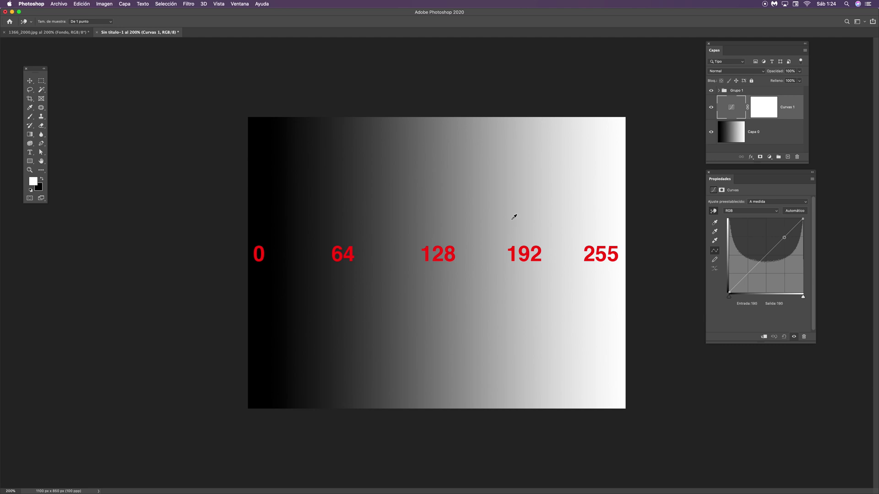
pyautogui.keyDown('super'); pyautogui.click(444, 237); pyautogui.keyUp('super')
pyautogui.moveTo(767, 254)
pyautogui.mouseDown()
pyautogui.moveTo(767, 239)
pyautogui.moveTo(771, 256)
pyautogui.moveTo(771, 248)
pyautogui.mouseUp()
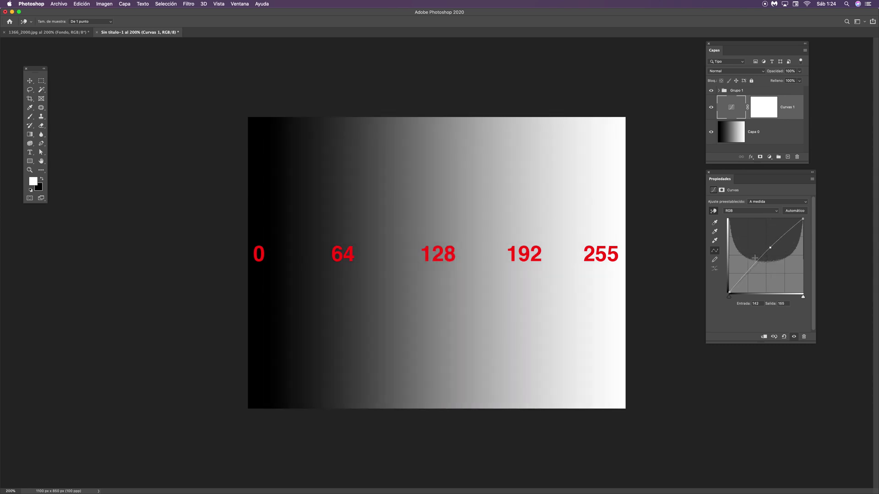
pyautogui.press('super+z')
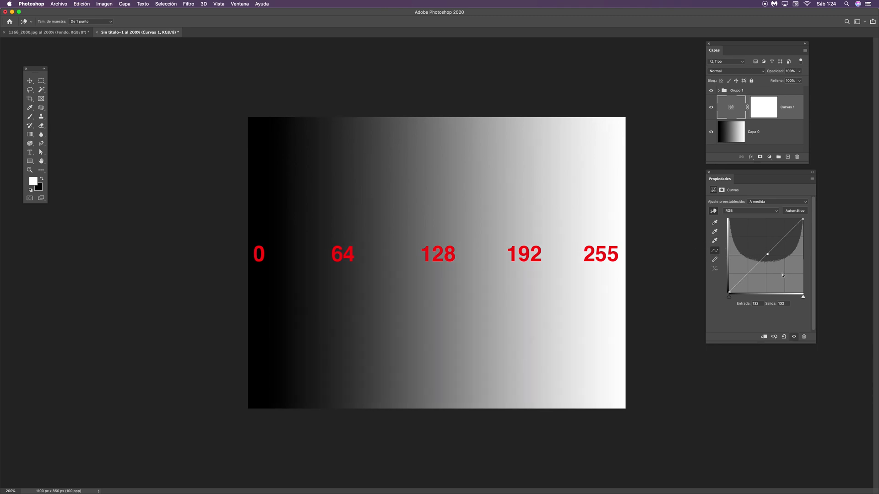
pyautogui.press('super+z')
# Darken the gradient's tones between 64 and 128 directly on the image, undo that first attempt, and darken them again.
pyautogui.click(389, 255)
pyautogui.moveTo(390, 256)
pyautogui.mouseDown()
pyautogui.moveTo(393, 284)
pyautogui.moveTo(390, 244)
pyautogui.moveTo(390, 273)
pyautogui.mouseUp()
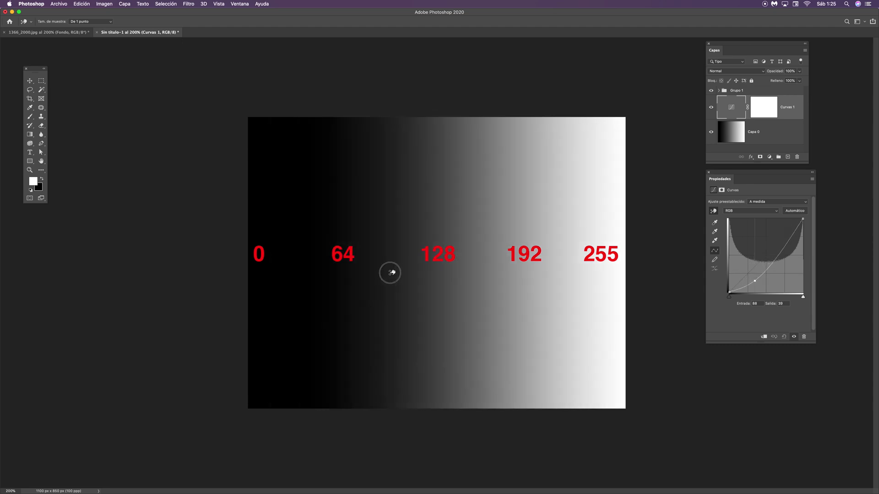
pyautogui.moveTo(390, 273); pyautogui.dragTo(389, 286)
pyautogui.press('super+z')
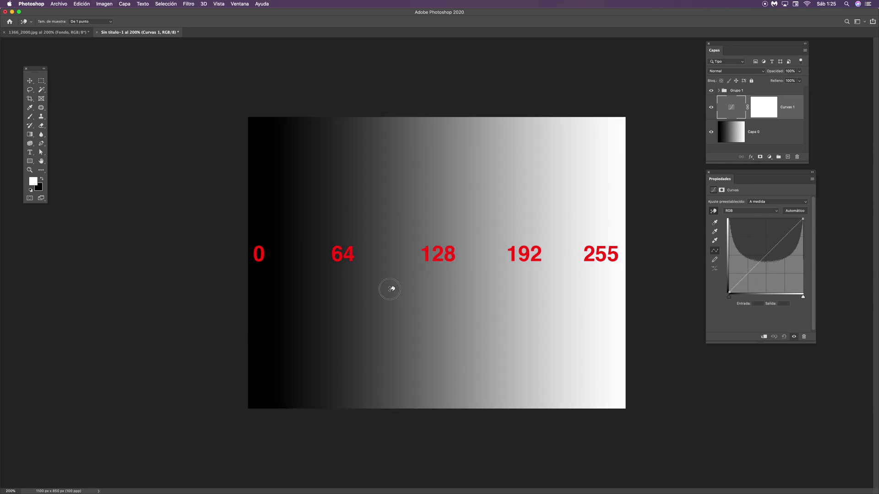
pyautogui.moveTo(390, 289); pyautogui.dragTo(395, 271)
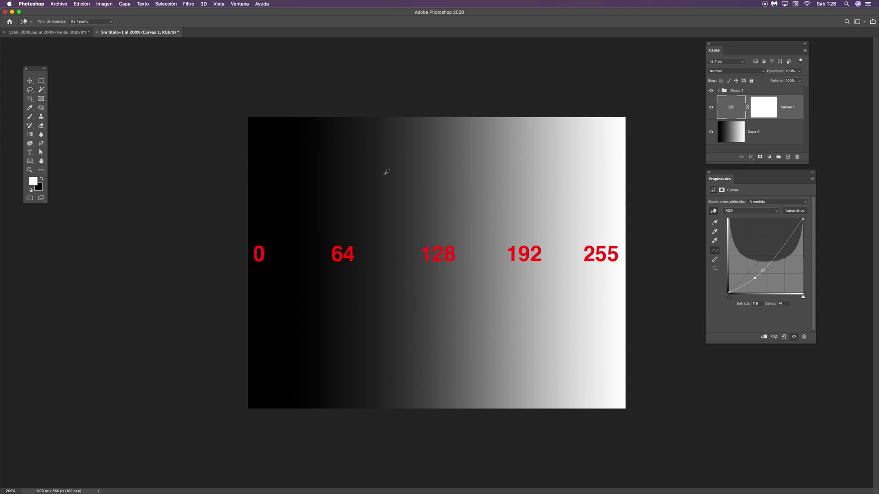
# Switch to the 1366_2000.jpg document and move the Layers and Properties windows away from the middle of the photo.
pyautogui.click(39, 31)
pyautogui.press('v')
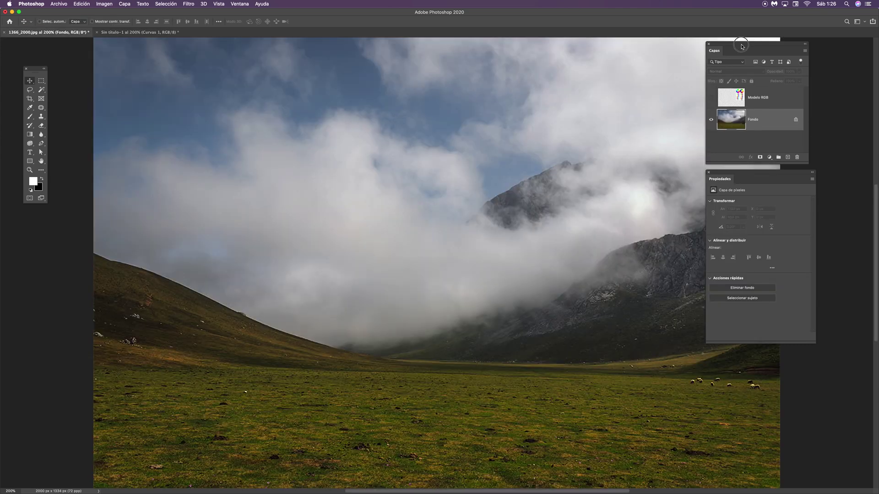
pyautogui.moveTo(742, 44); pyautogui.dragTo(798, 42)
pyautogui.moveTo(751, 176); pyautogui.dragTo(789, 176)
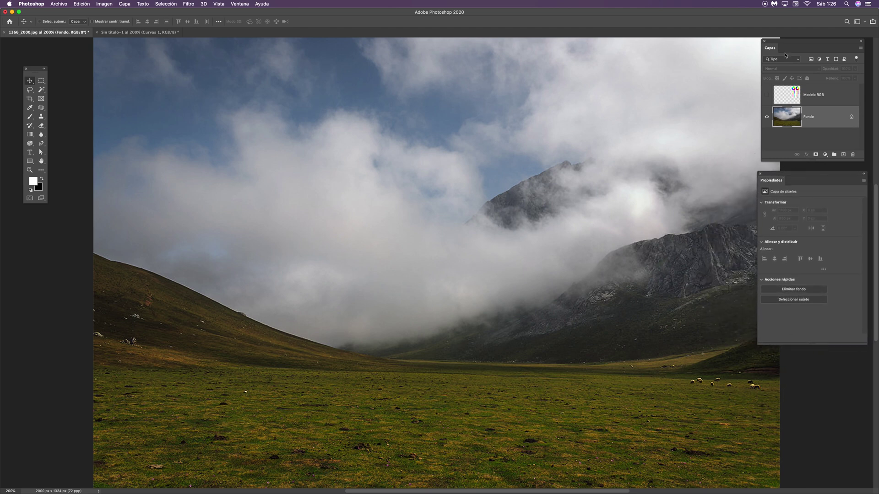
# Add a Curves adjustment layer above the Fondo layer and view its channel choices, keeping RGB.
pyautogui.click(826, 155)
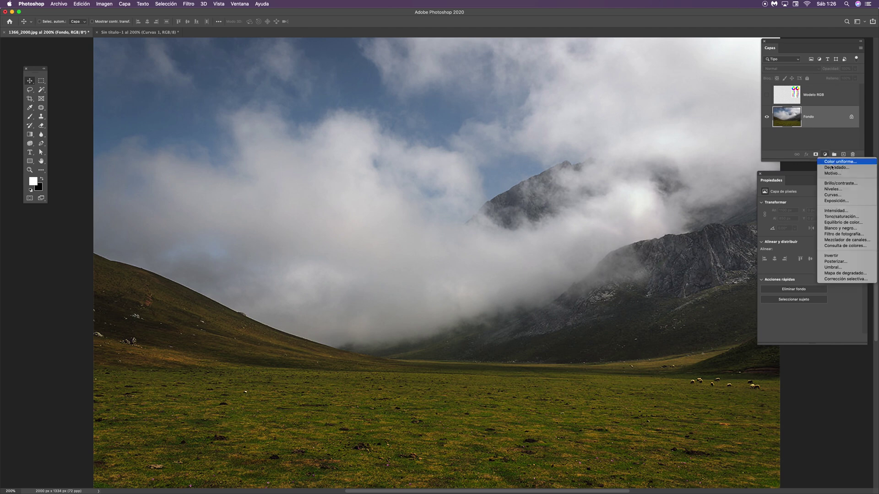
pyautogui.click(836, 197)
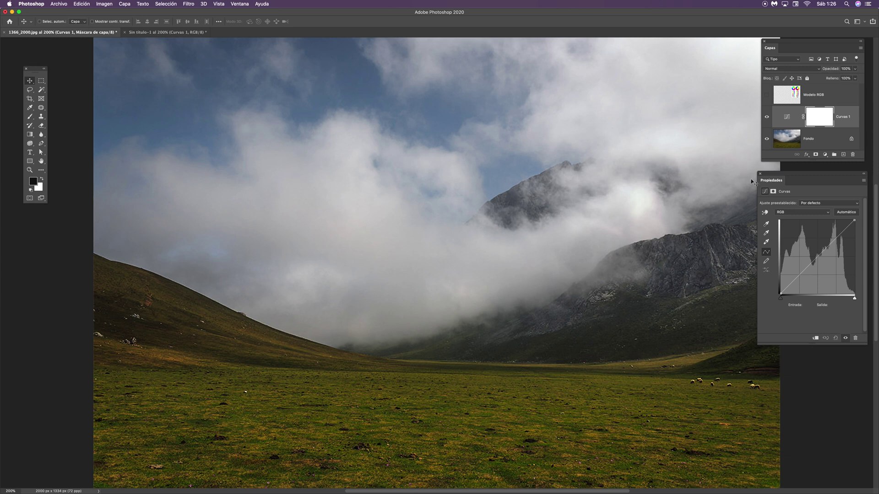
pyautogui.click(800, 215)
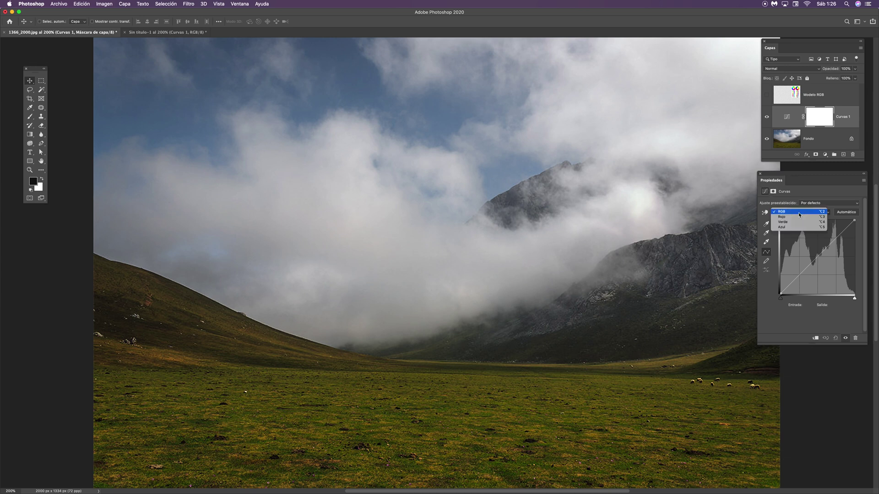
pyautogui.click(799, 213)
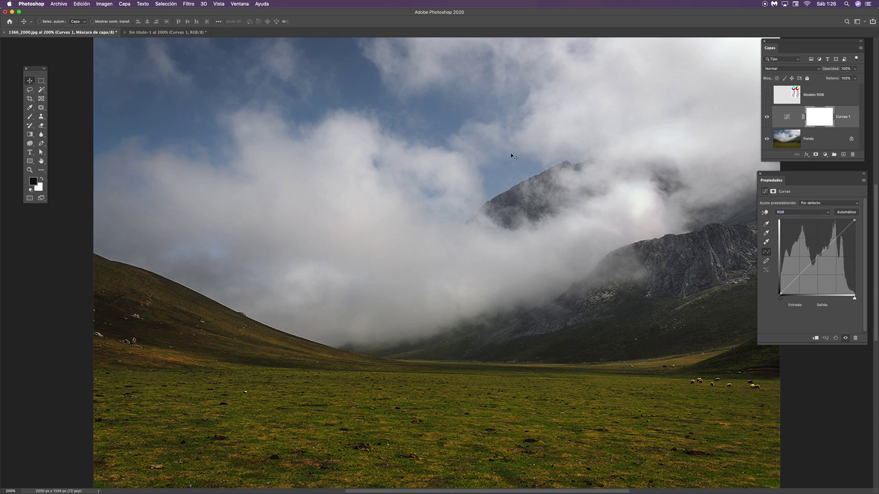
# In the Verde channel, target the grass with the on-image adjustment tool and raise its curve point to input 60, output 69.
pyautogui.click(830, 215)
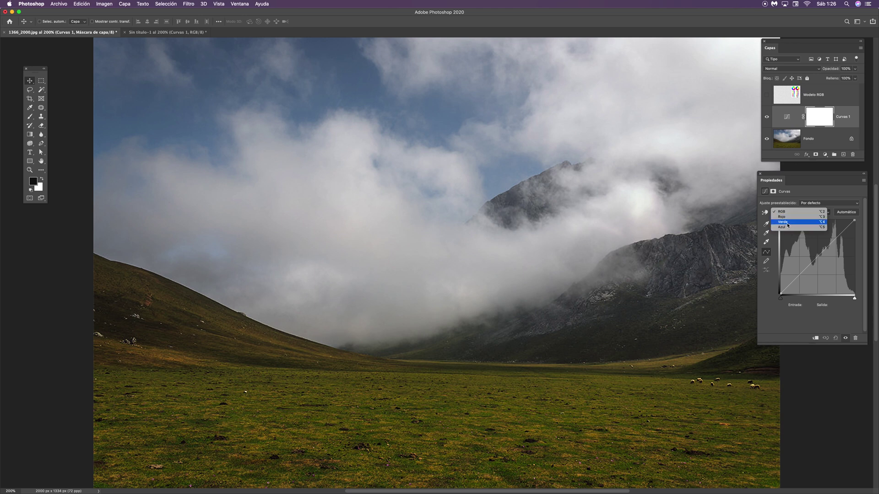
pyautogui.click(788, 225)
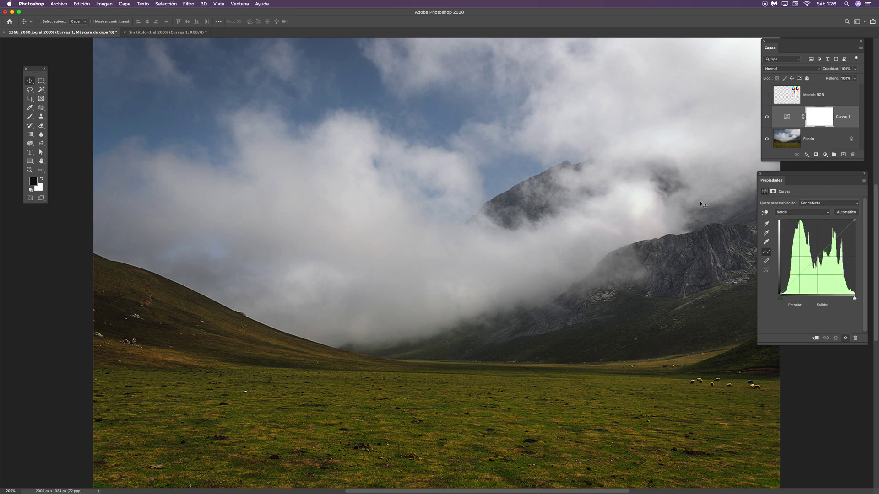
pyautogui.click(765, 212)
pyautogui.click(579, 429)
pyautogui.moveTo(579, 429); pyautogui.dragTo(578, 410)
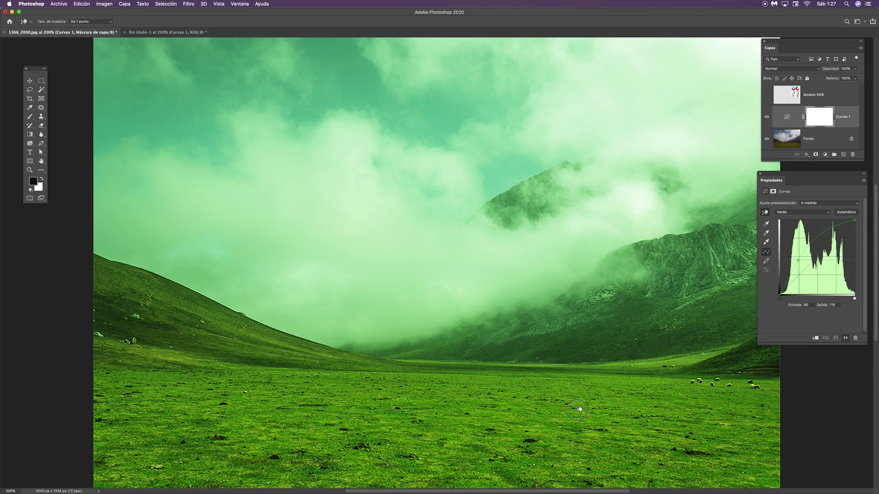
pyautogui.moveTo(578, 409); pyautogui.dragTo(658, 426)
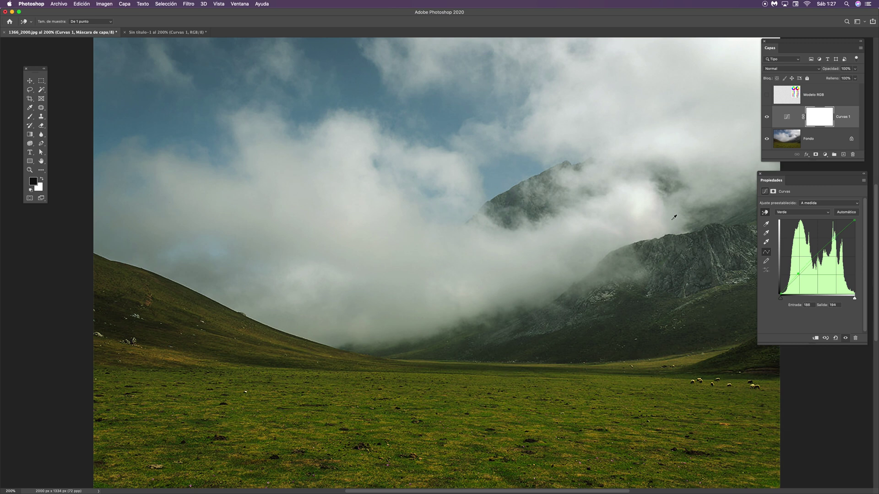
# In the Azul channel, lower the blue sky's tones directly on the image as a test and raise them above the original at input 137.
pyautogui.click(822, 213)
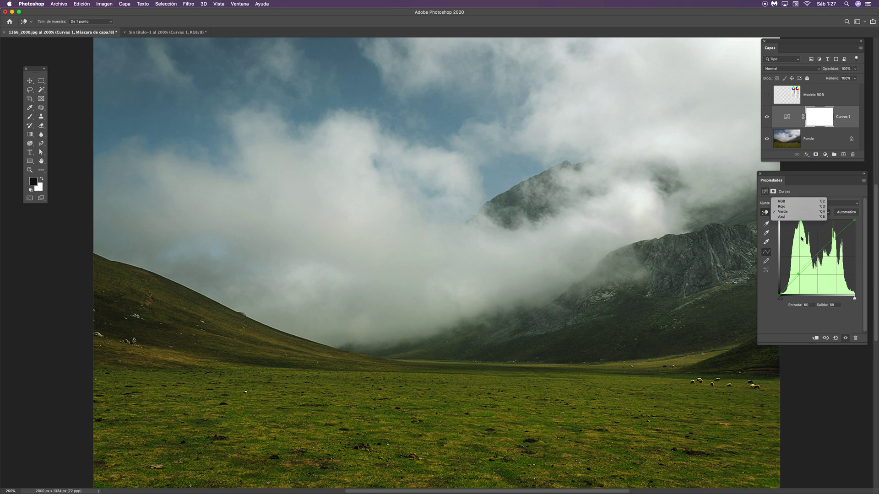
pyautogui.click(783, 217)
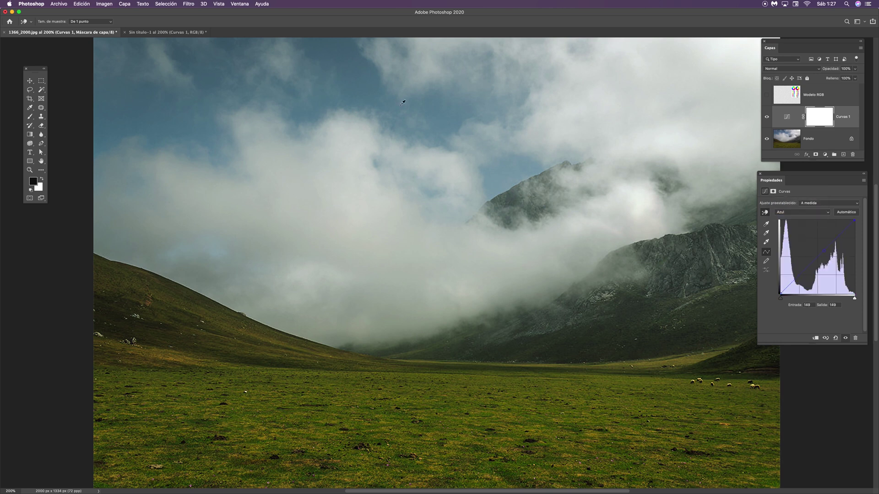
pyautogui.scroll(4, 487, 180)
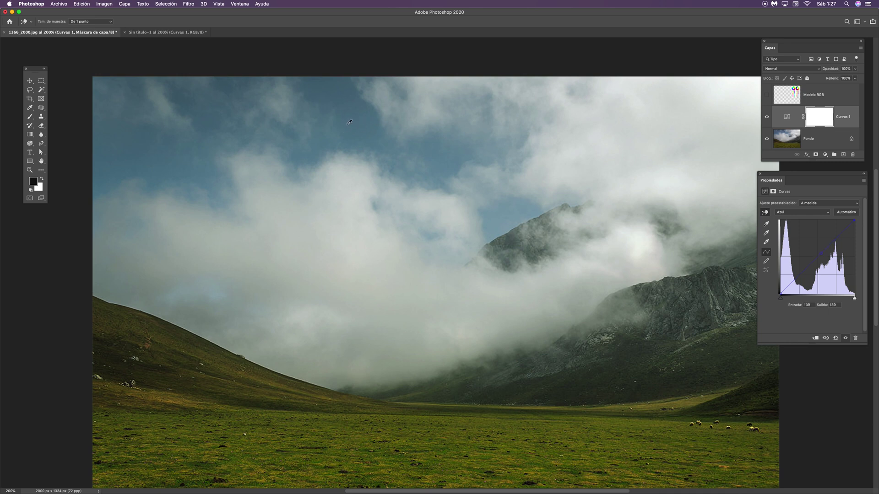
pyautogui.moveTo(352, 121); pyautogui.dragTo(353, 134)
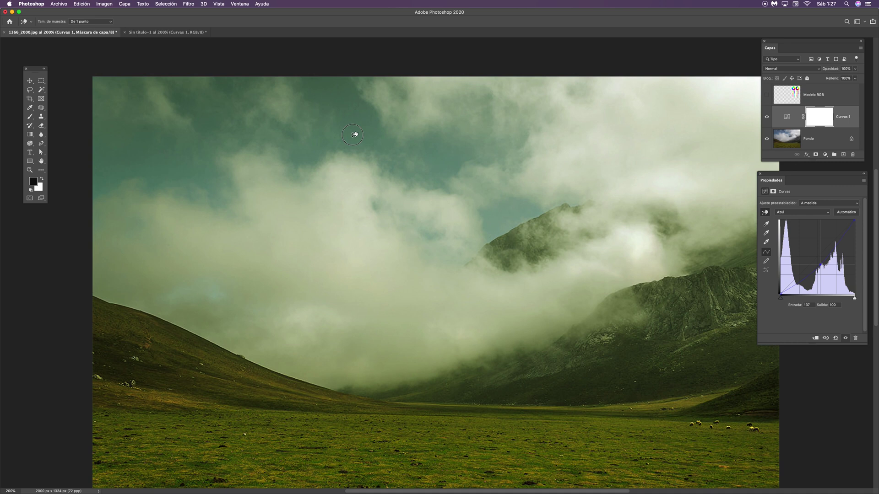
pyautogui.moveTo(354, 135); pyautogui.dragTo(357, 146)
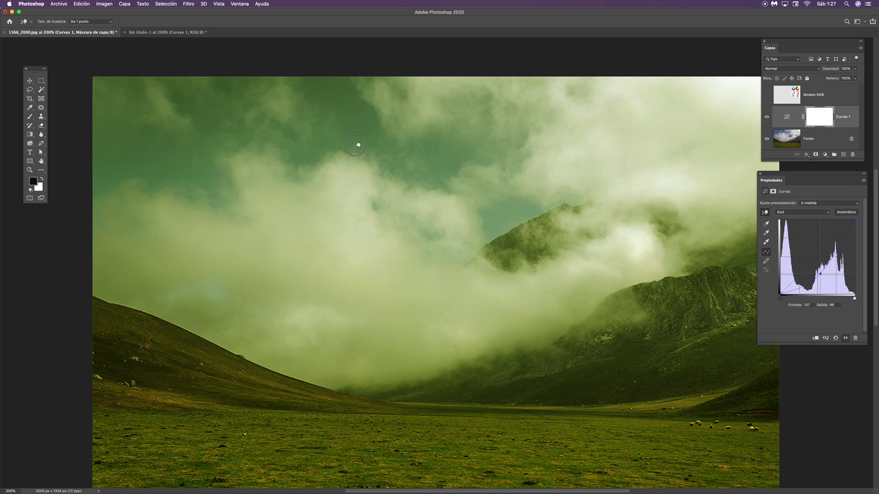
pyautogui.moveTo(355, 145); pyautogui.dragTo(353, 110)
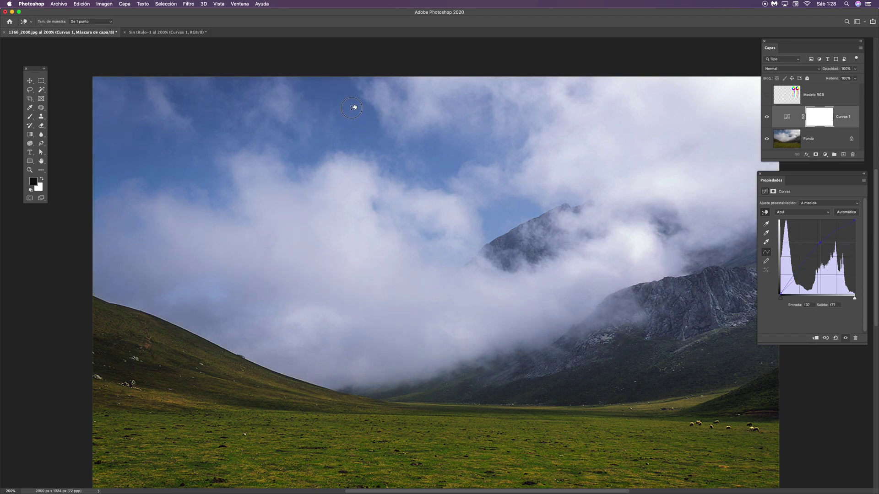
pyautogui.moveTo(351, 105); pyautogui.dragTo(354, 97)
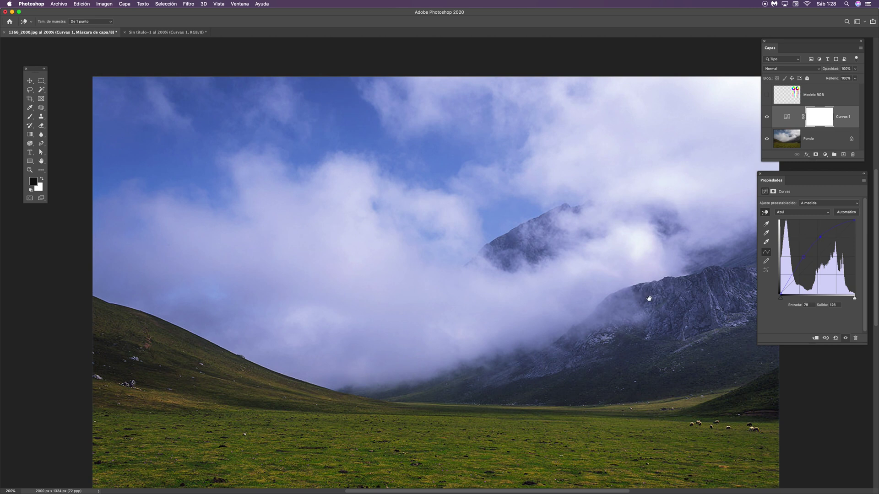
# Switch the curve to the Rojo channel and consult the colour wheels on the Modelo RGB layer, hiding that layer again.
pyautogui.moveTo(649, 299); pyautogui.dragTo(596, 256)
pyautogui.click(798, 212)
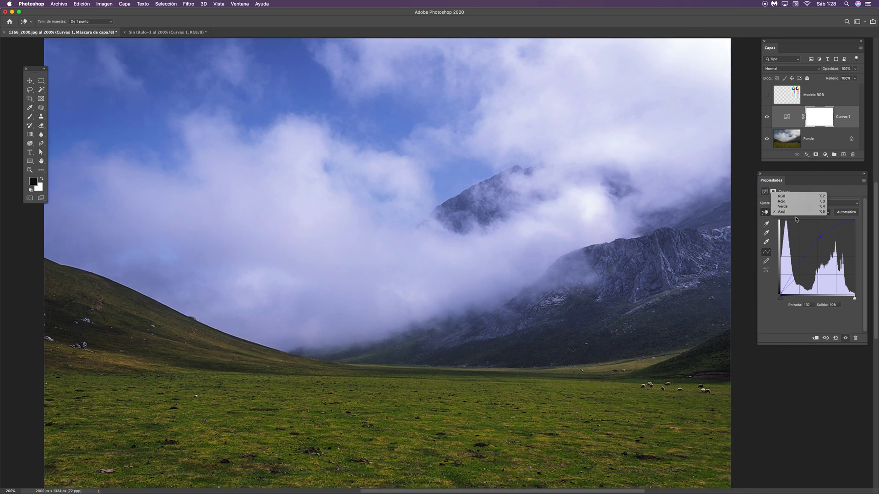
pyautogui.click(783, 202)
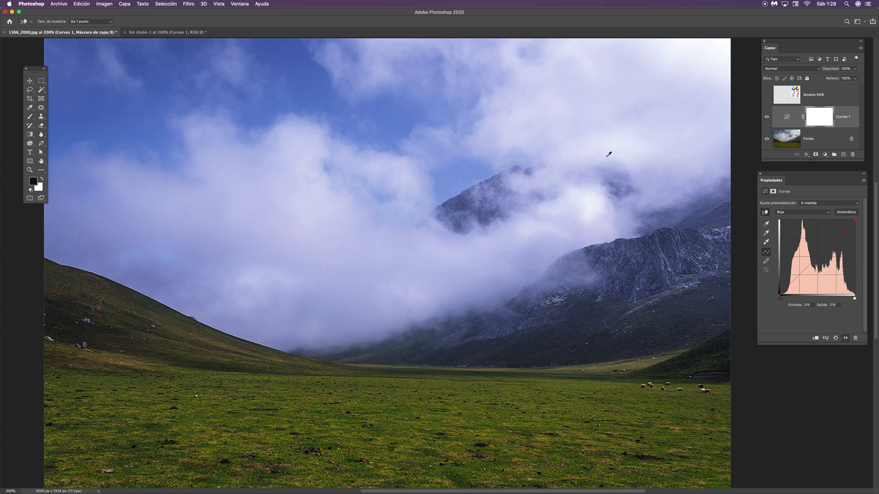
pyautogui.click(767, 95)
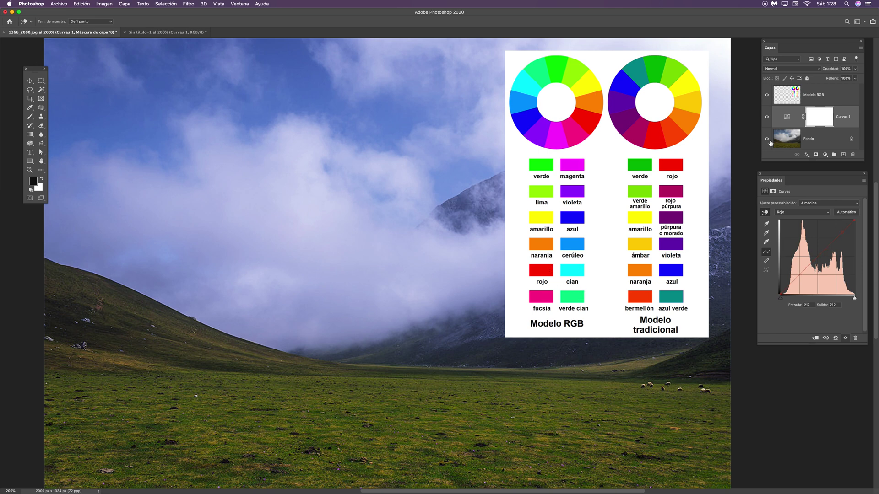
pyautogui.click(767, 95)
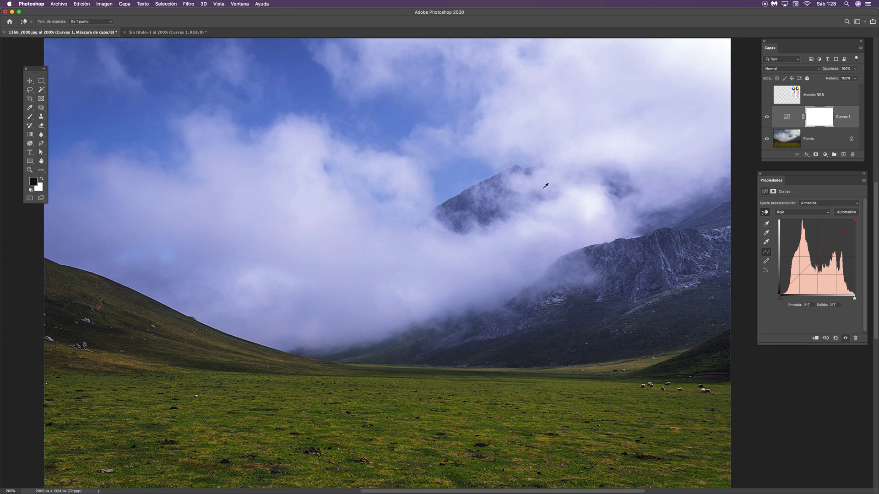
# Lower the Rojo curve by targeting the grassy hillside directly on the image, setting its point to input 52, output 36.
pyautogui.press('super+minus')
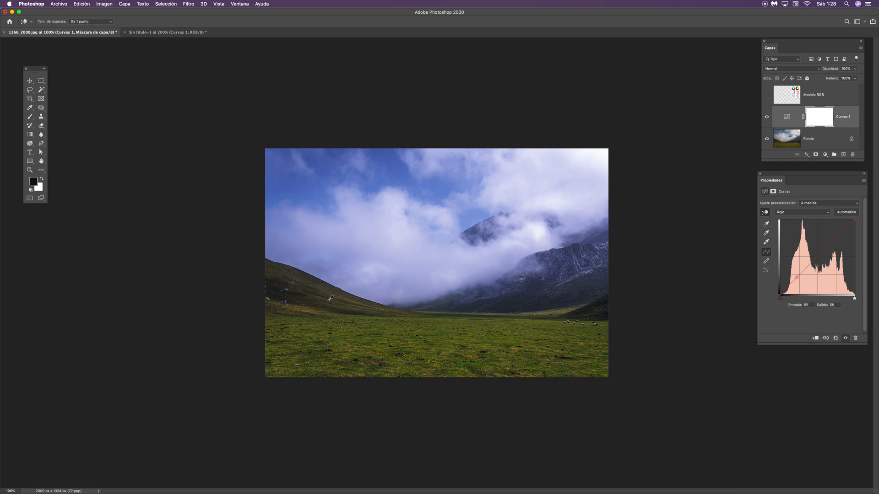
pyautogui.moveTo(329, 298)
pyautogui.mouseDown()
pyautogui.moveTo(330, 289)
pyautogui.moveTo(334, 318)
pyautogui.moveTo(334, 306)
pyautogui.mouseUp()
pyautogui.press('super+minus')
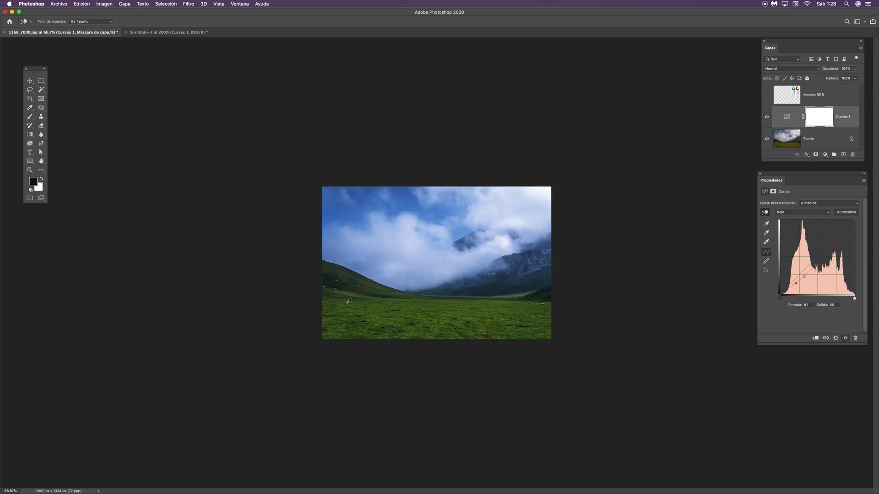
pyautogui.press('super+plus')
pyautogui.press('super+plus')
pyautogui.press('super+minus')
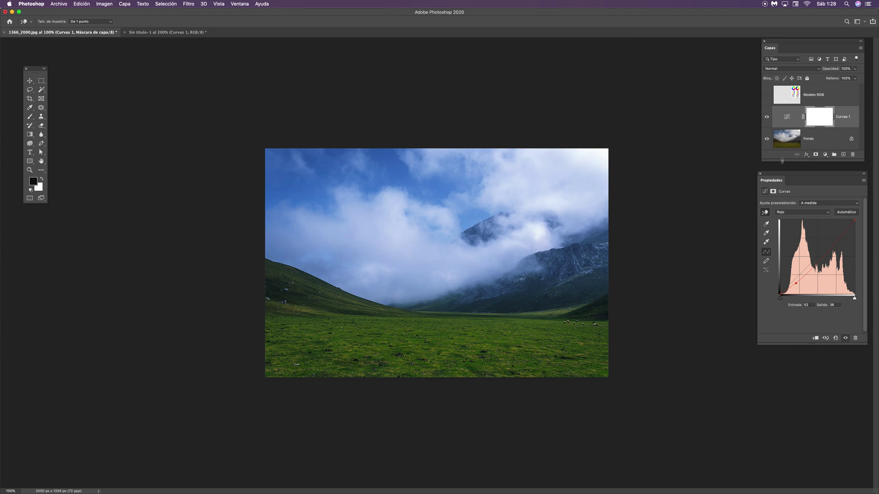
# Add a Niveles adjustment layer above Curvas 1, with the Properties window moved lower and the Layers window enlarged.
pyautogui.moveTo(808, 177); pyautogui.dragTo(782, 252)
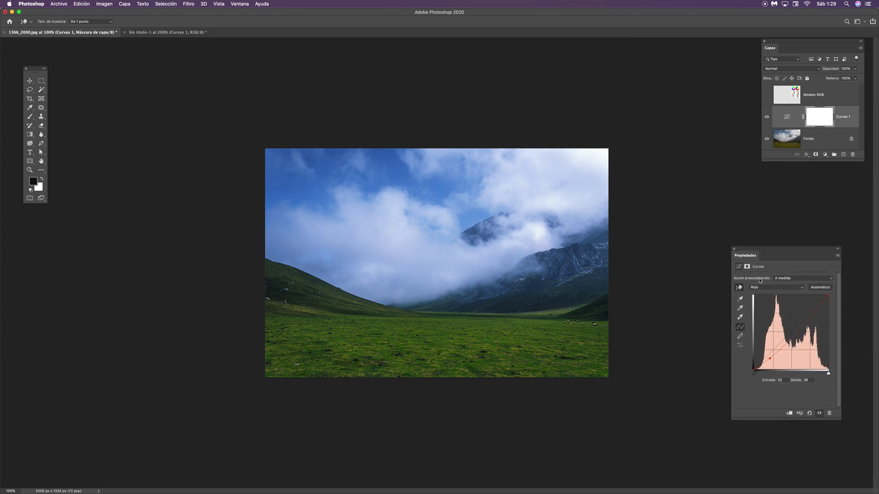
pyautogui.moveTo(763, 250); pyautogui.dragTo(768, 234)
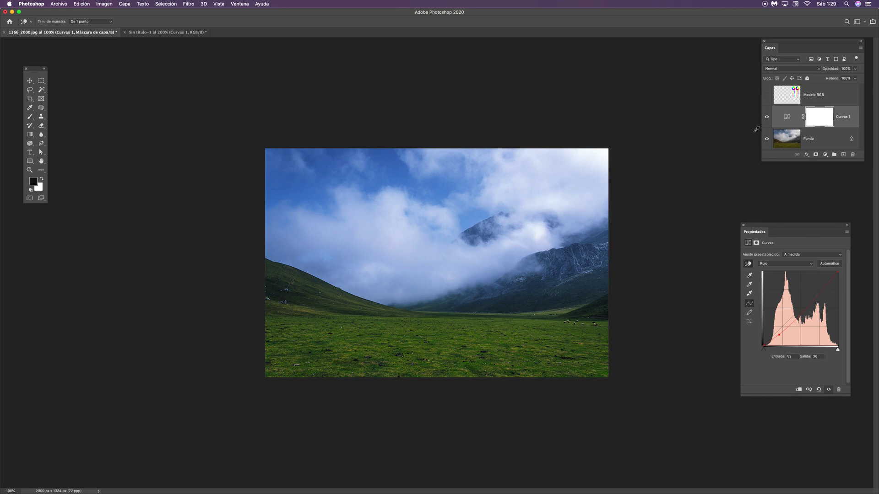
pyautogui.click(825, 155)
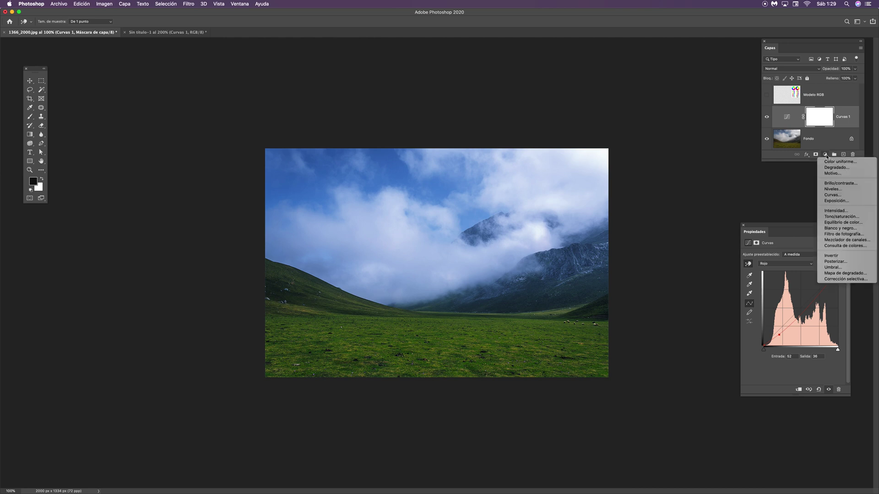
pyautogui.click(833, 189)
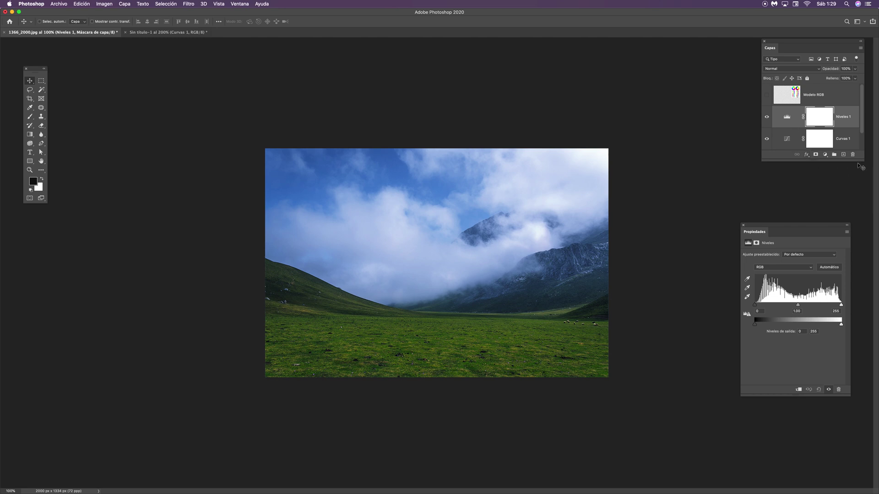
pyautogui.moveTo(863, 159); pyautogui.dragTo(866, 191)
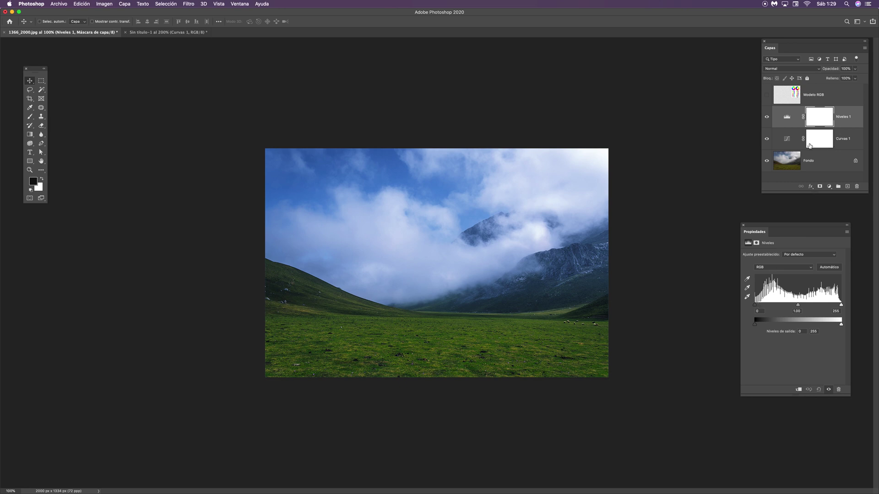
# Set the Niveles 1 input levels to 14 for shadows, 1.34 for midtones and 227 for highlights.
pyautogui.moveTo(755, 305); pyautogui.dragTo(760, 306)
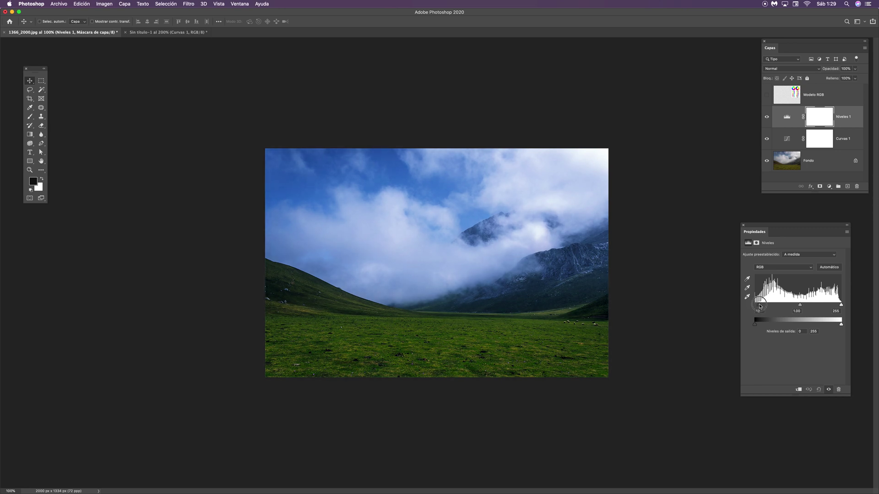
pyautogui.moveTo(760, 306); pyautogui.dragTo(760, 306)
pyautogui.moveTo(841, 305); pyautogui.dragTo(789, 306)
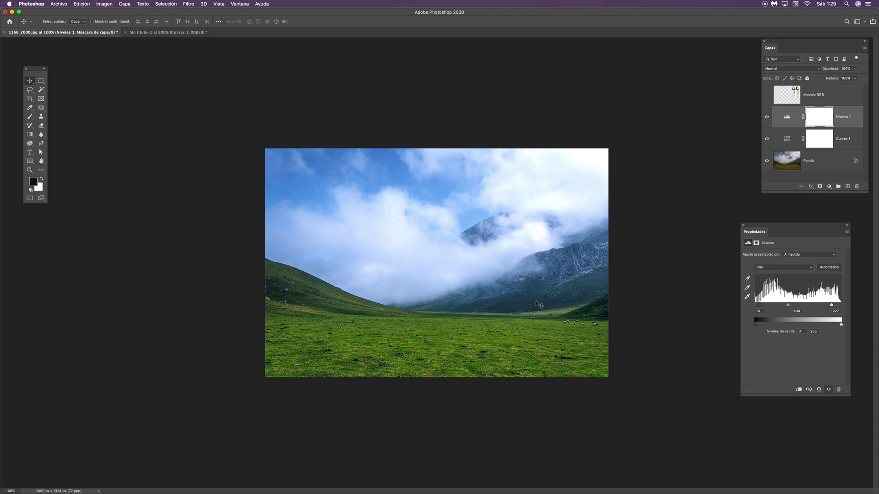
# Compare the photo before and after by hiding the Niveles 1 and Curvas 1 layers and showing both again.
pyautogui.press('super+plus')
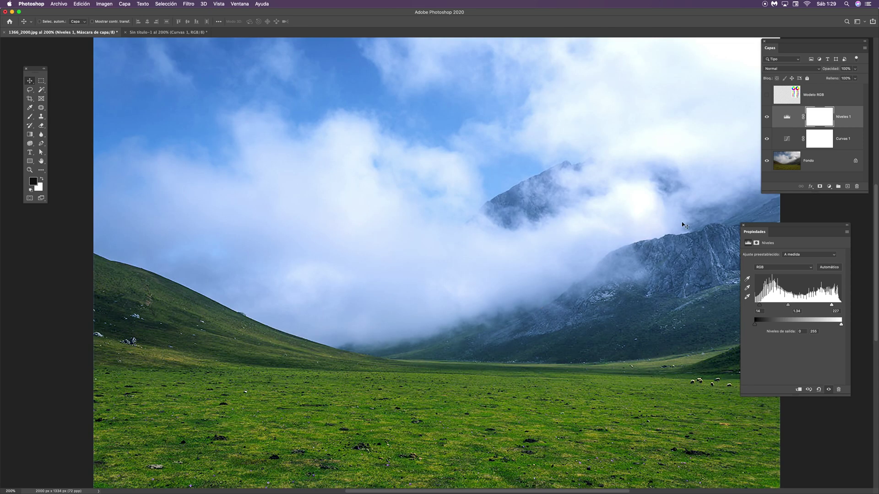
pyautogui.moveTo(767, 226); pyautogui.dragTo(822, 236)
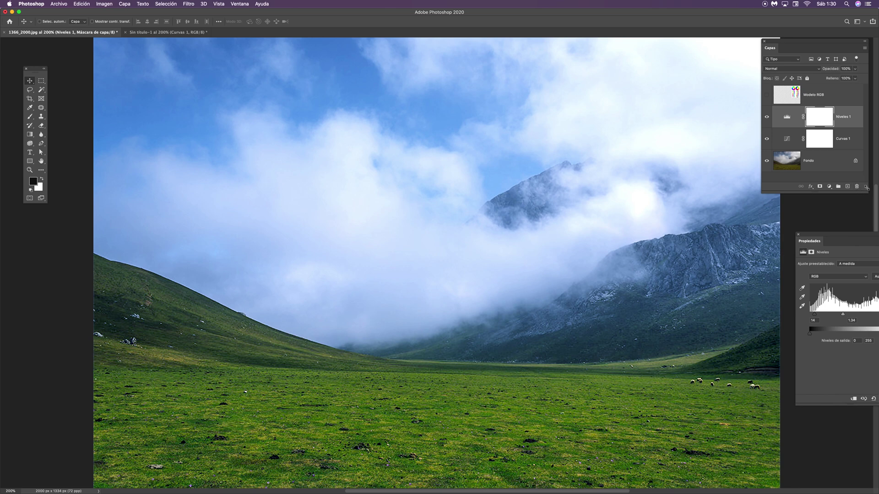
pyautogui.moveTo(863, 193); pyautogui.dragTo(867, 242)
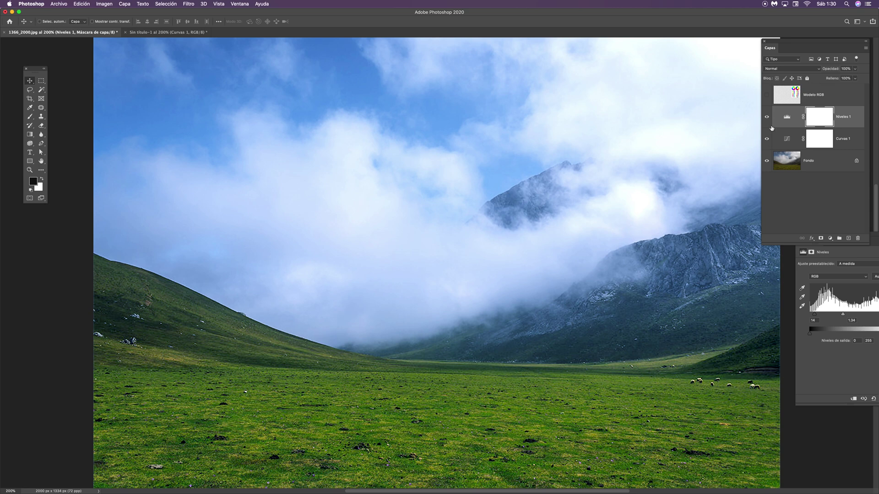
pyautogui.click(767, 118)
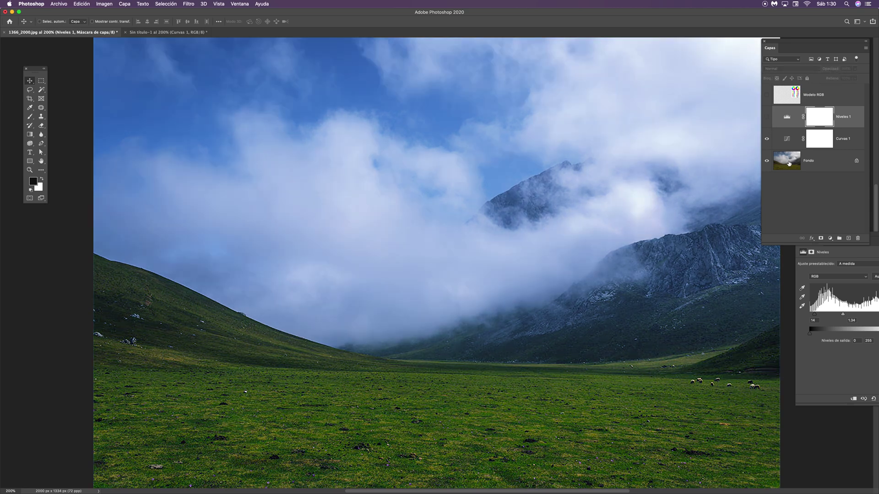
pyautogui.click(768, 139)
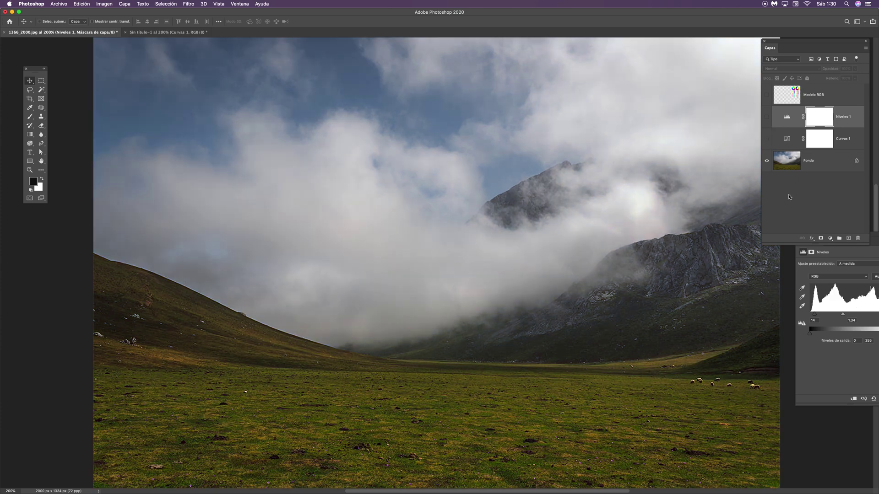
pyautogui.press('super+1')
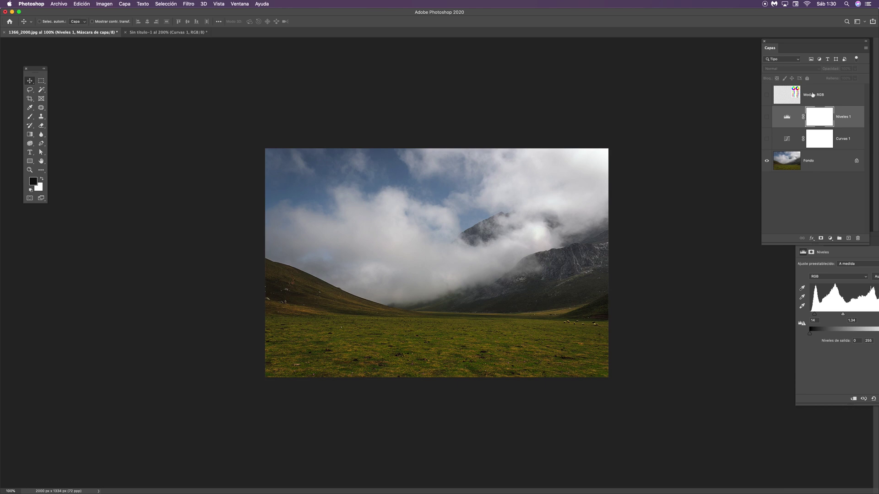
pyautogui.click(767, 140)
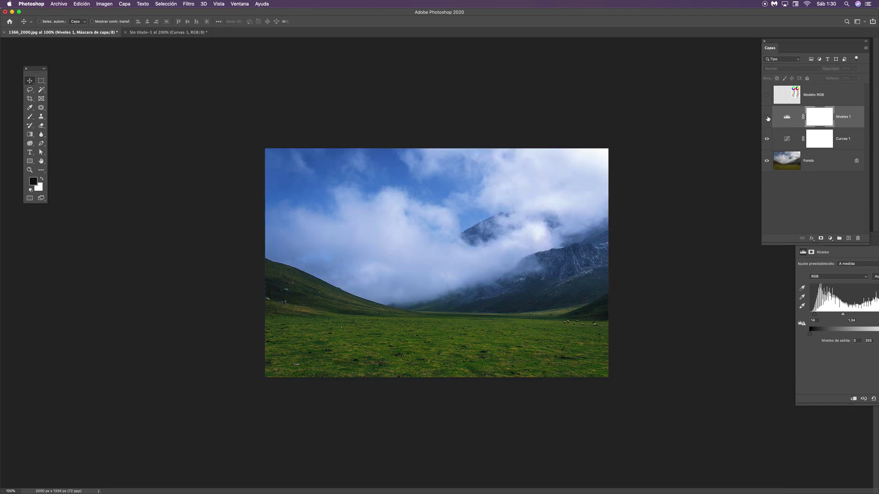
pyautogui.click(768, 118)
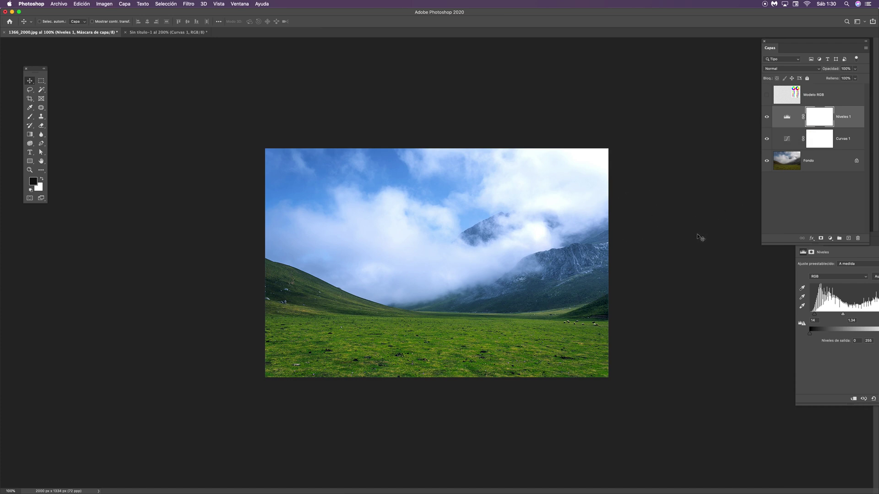
# Bring the Properties window fully back into view and add a Corrección selectiva adjustment layer above Niveles 1.
pyautogui.click(865, 253)
pyautogui.moveTo(852, 237); pyautogui.dragTo(786, 272)
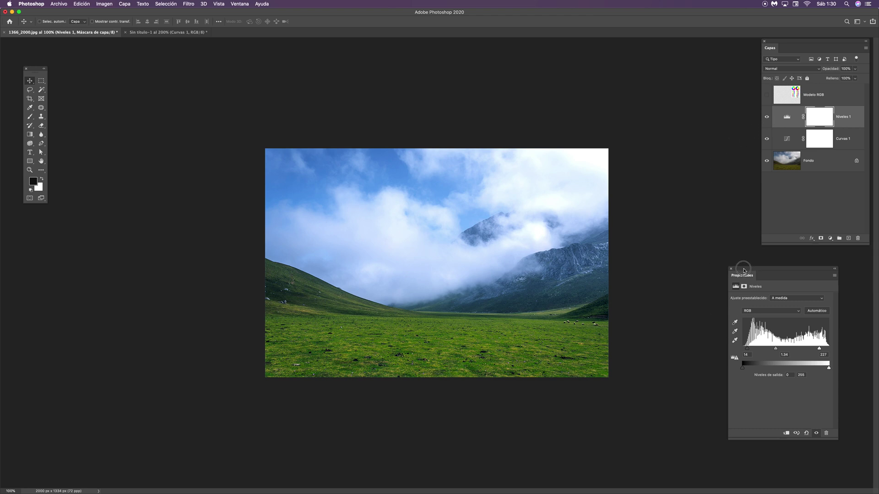
pyautogui.moveTo(745, 273); pyautogui.dragTo(737, 317)
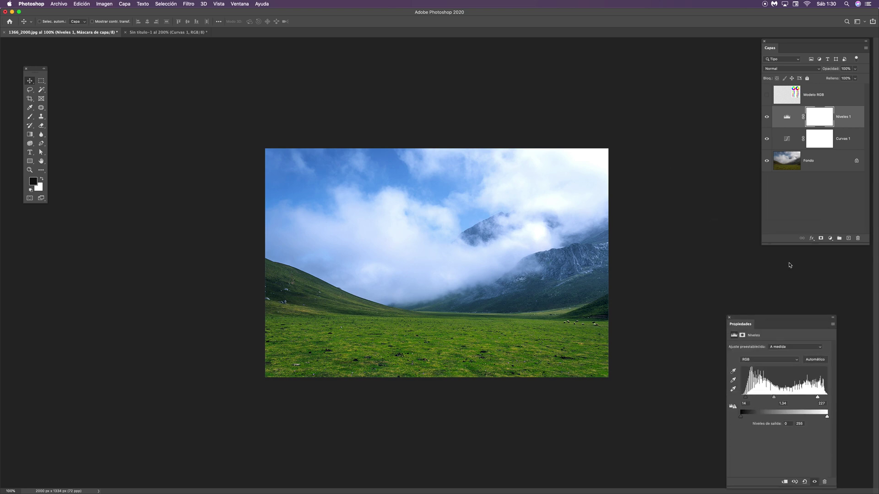
pyautogui.click(829, 238)
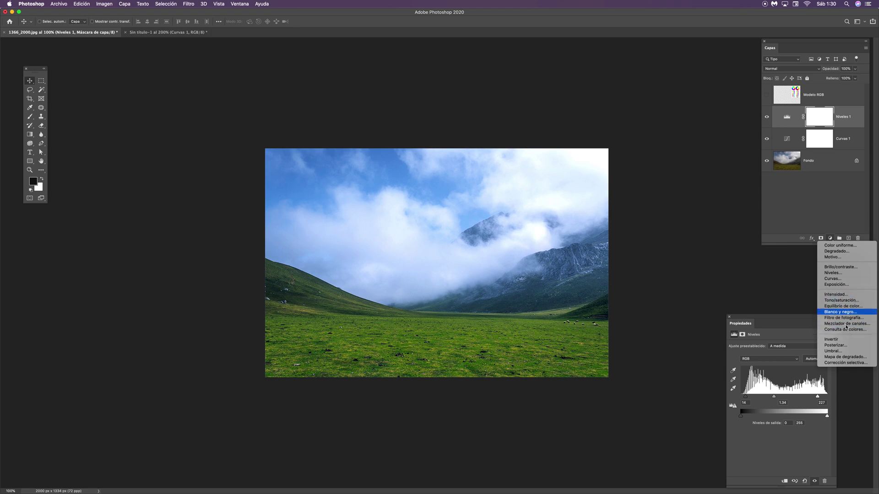
pyautogui.click(839, 364)
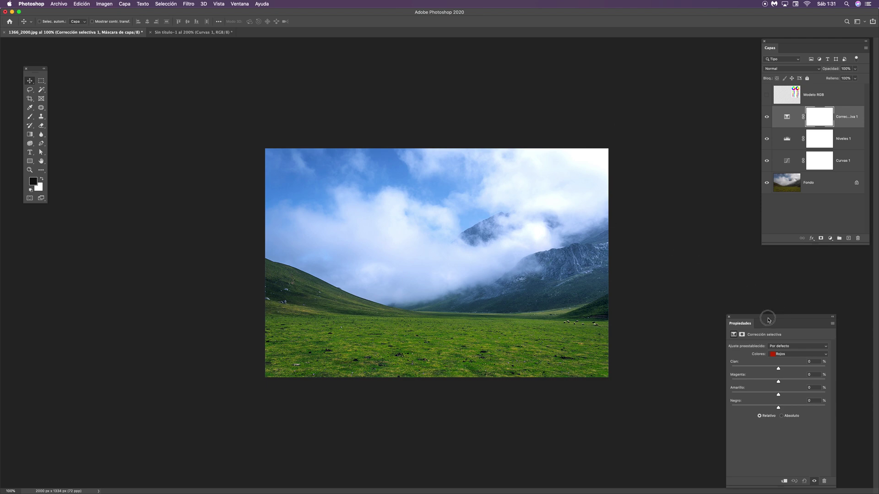
# Move the Properties window beside the photo and set the Verdes range to cyan -99%, magenta -100% and yellow -100%.
pyautogui.moveTo(771, 323); pyautogui.dragTo(717, 265)
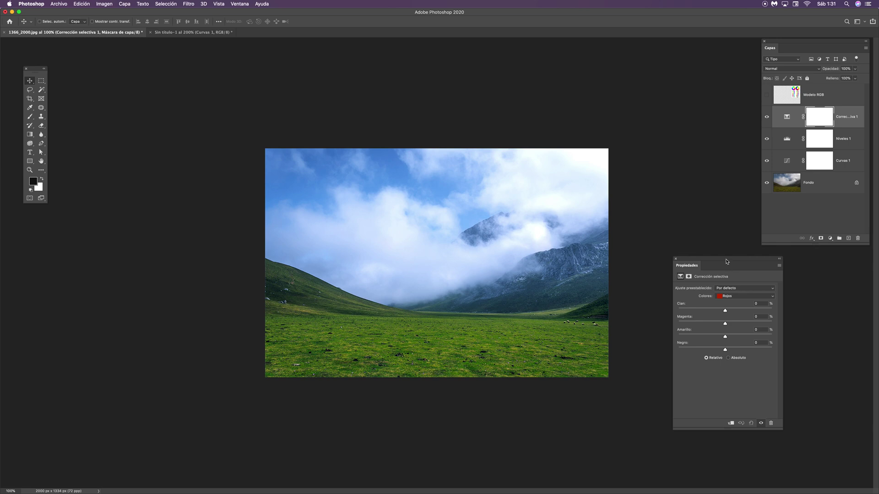
pyautogui.moveTo(731, 260); pyautogui.dragTo(730, 259)
pyautogui.click(772, 297)
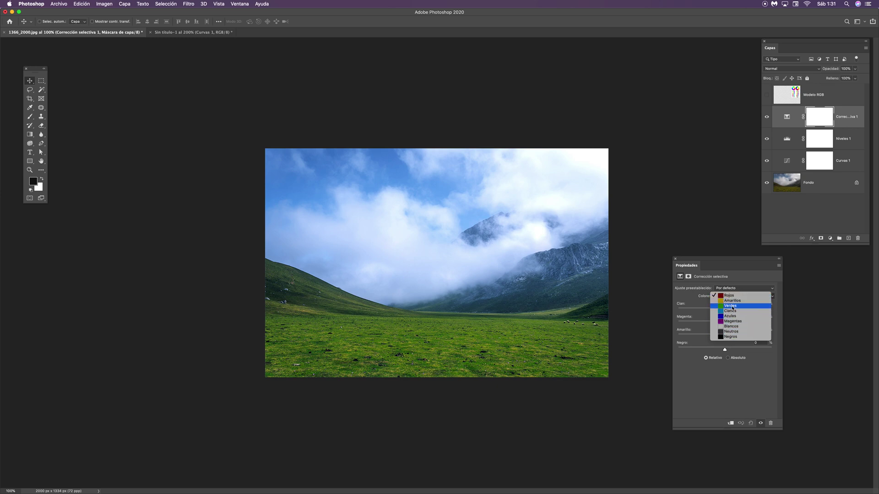
pyautogui.click(731, 308)
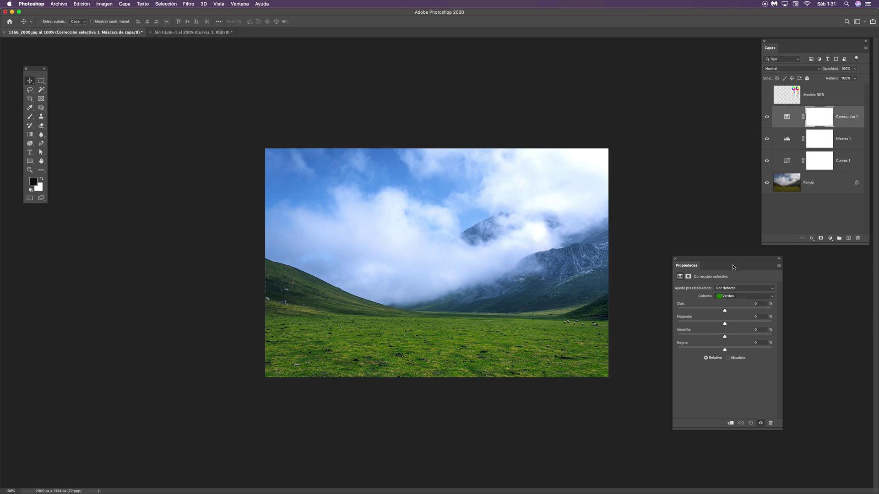
pyautogui.moveTo(730, 262); pyautogui.dragTo(786, 262)
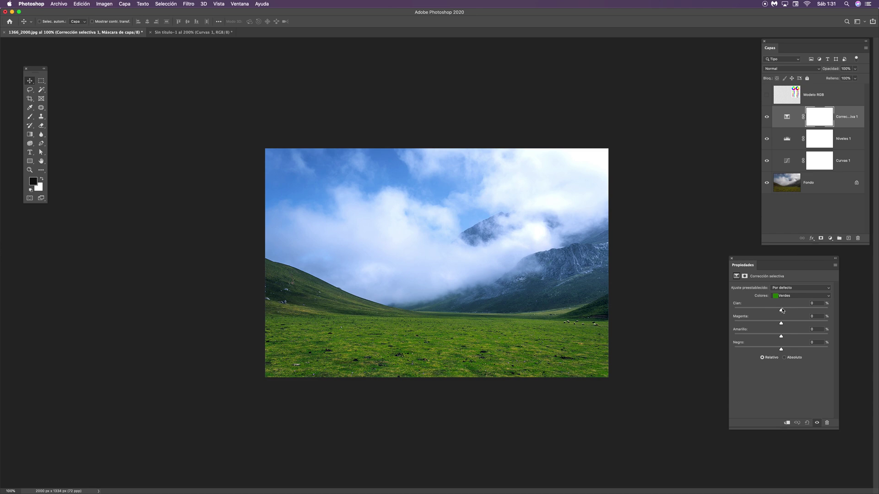
pyautogui.moveTo(782, 314); pyautogui.dragTo(730, 318)
pyautogui.moveTo(782, 323); pyautogui.dragTo(703, 329)
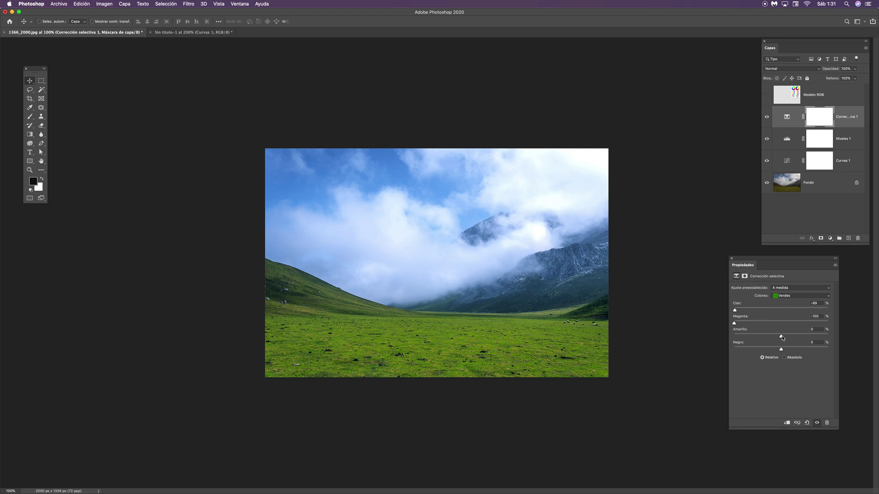
pyautogui.moveTo(781, 338); pyautogui.dragTo(714, 340)
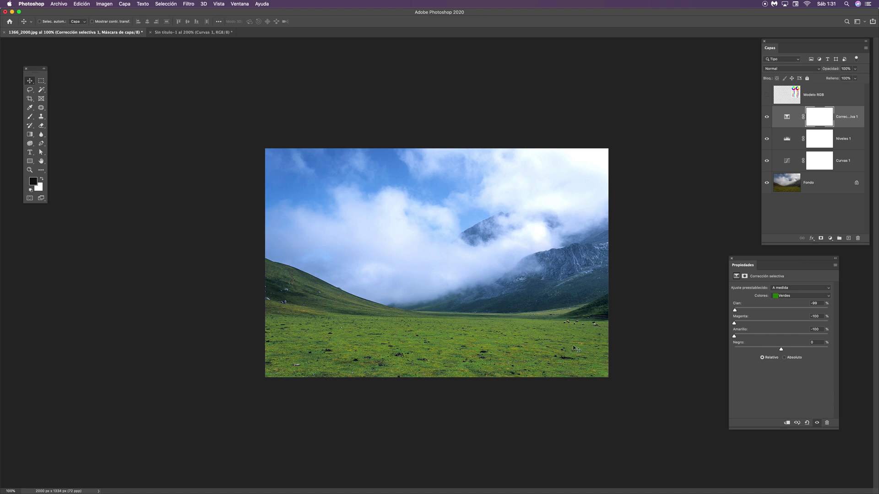
# Readjust the Verdes range to cyan -64%, magenta +1%, yellow +100% and black +3%.
pyautogui.moveTo(782, 351)
pyautogui.mouseDown()
pyautogui.moveTo(729, 353)
pyautogui.moveTo(783, 356)
pyautogui.mouseUp()
pyautogui.moveTo(735, 337); pyautogui.dragTo(833, 339)
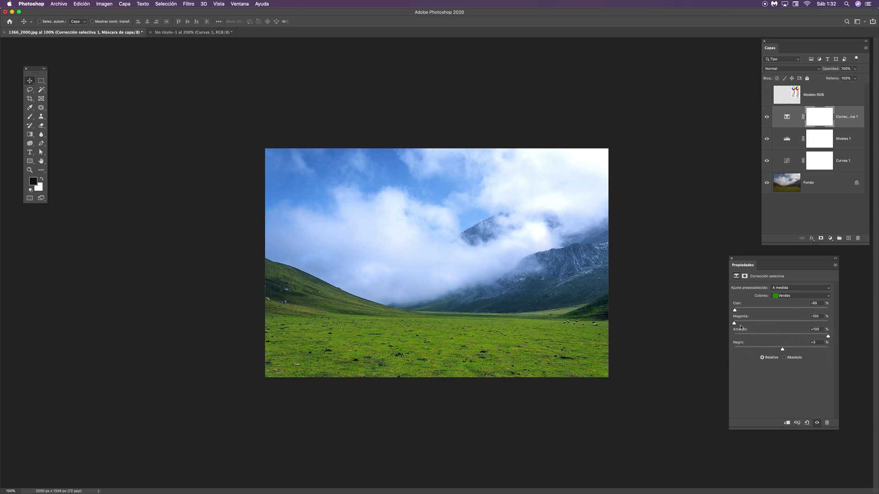
pyautogui.moveTo(735, 324); pyautogui.dragTo(831, 316)
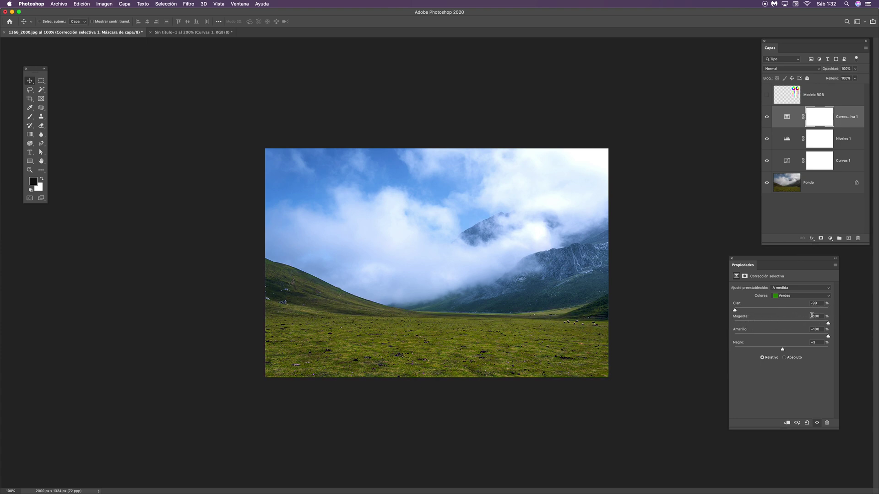
pyautogui.moveTo(828, 324); pyautogui.dragTo(752, 311)
pyautogui.moveTo(768, 272); pyautogui.dragTo(752, 262)
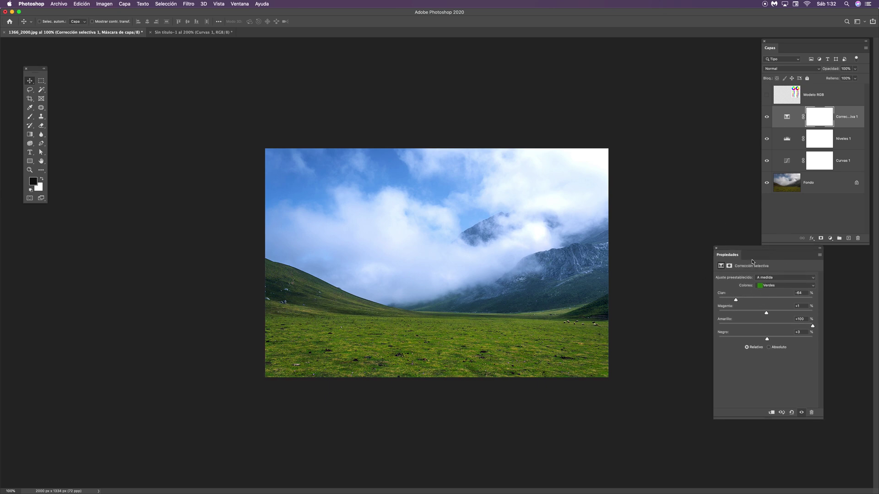
# Switch to the Neutros range, try its black at -60% and +51%, and settle on -1%.
pyautogui.click(784, 286)
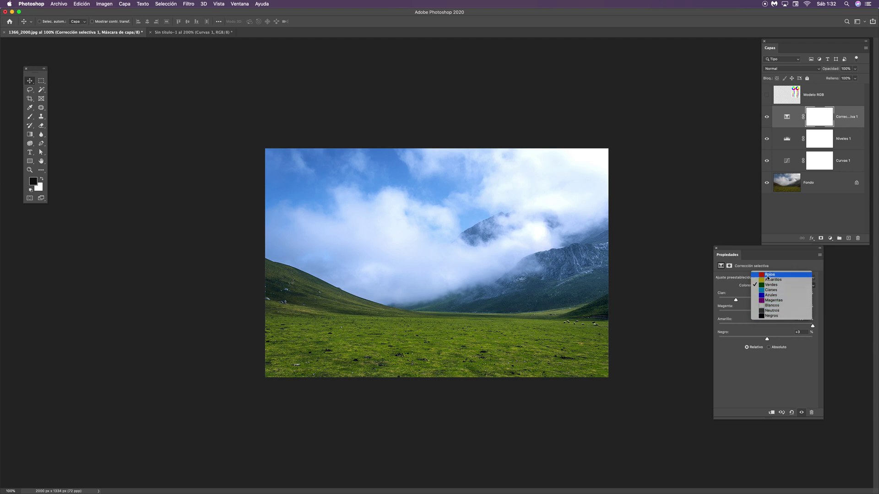
pyautogui.click(778, 313)
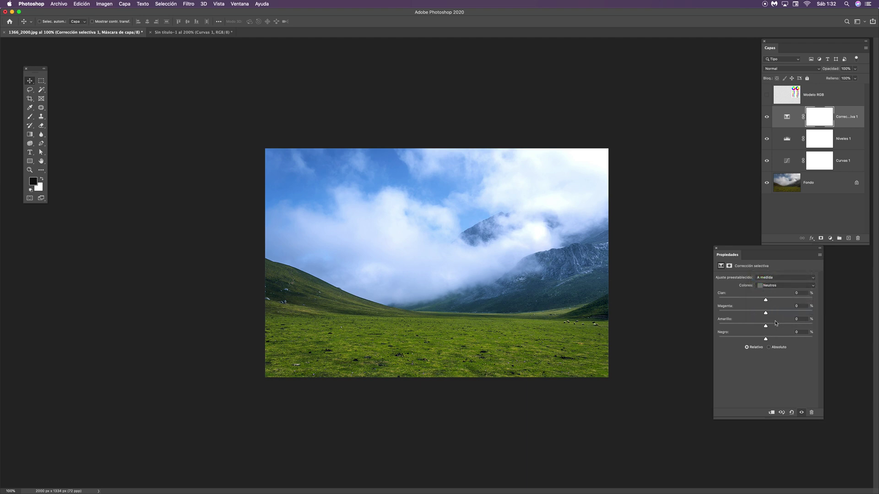
pyautogui.moveTo(767, 341); pyautogui.dragTo(737, 341)
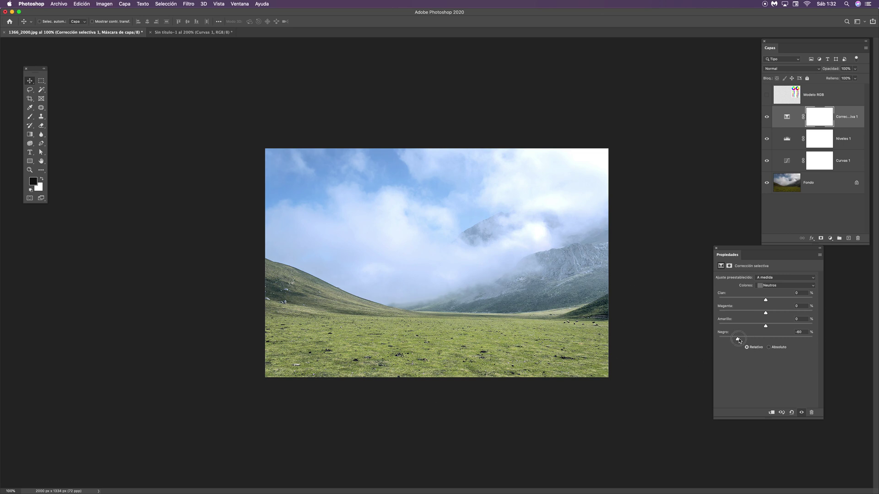
pyautogui.moveTo(736, 339); pyautogui.dragTo(789, 339)
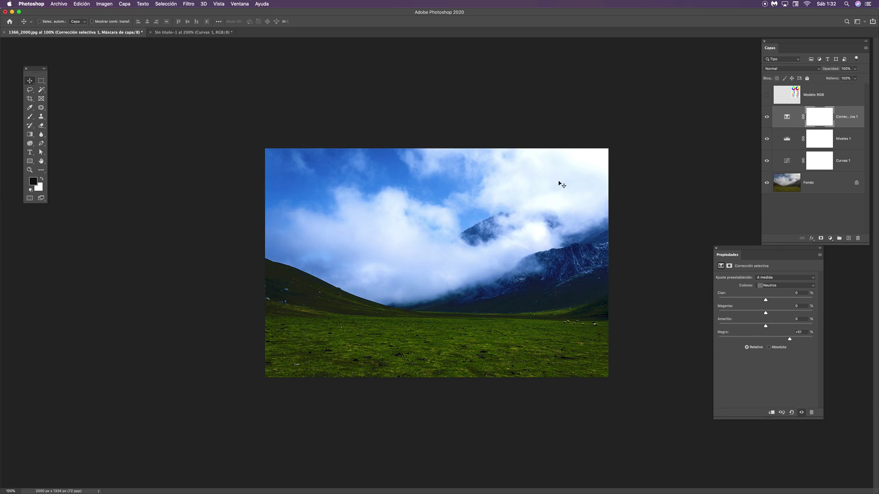
pyautogui.moveTo(790, 339); pyautogui.dragTo(765, 337)
# Set the Rojos range to yellow -36% and black -3%, and reposition the Properties window.
pyautogui.click(777, 287)
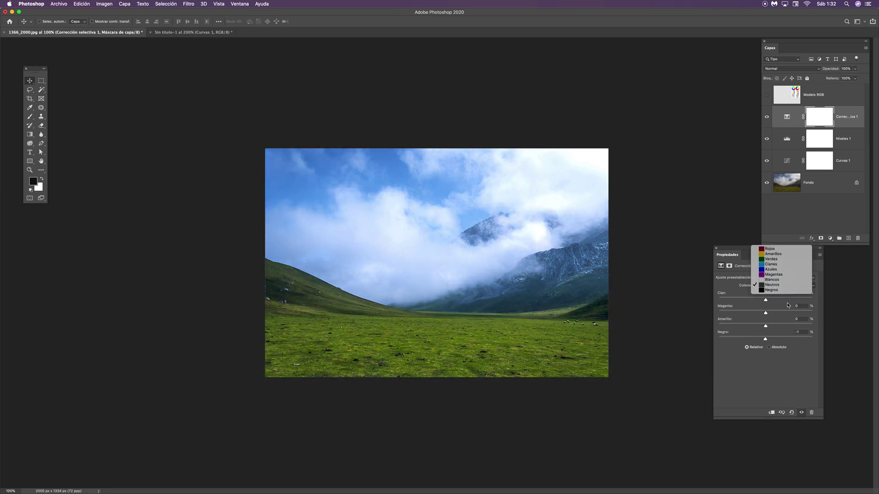
pyautogui.click(777, 251)
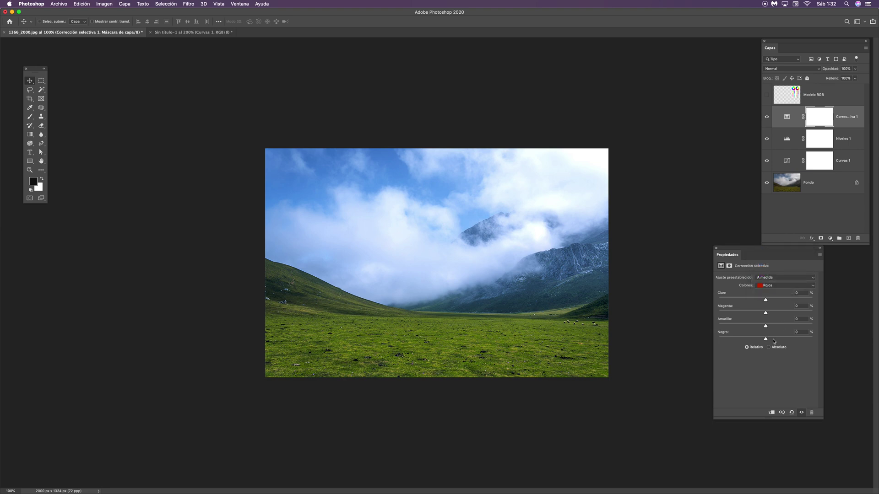
pyautogui.moveTo(765, 339); pyautogui.dragTo(749, 328)
pyautogui.moveTo(722, 251); pyautogui.dragTo(723, 262)
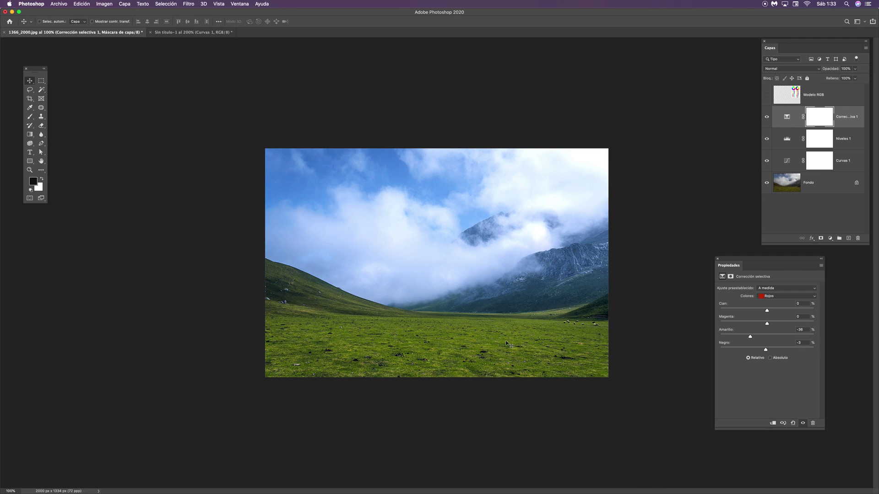
pyautogui.moveTo(746, 265); pyautogui.dragTo(728, 258)
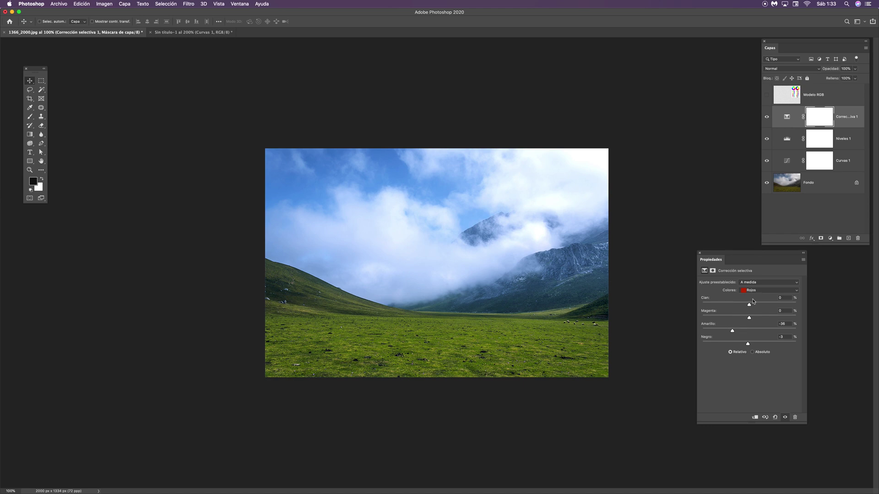
# Set the Amarillos range to cyan +14% and move the Properties window below the Layers window.
pyautogui.click(795, 292)
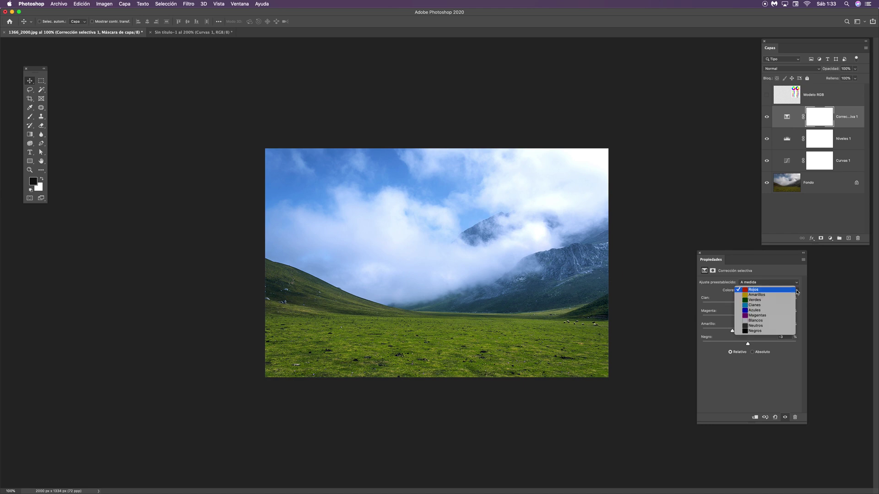
pyautogui.click(759, 296)
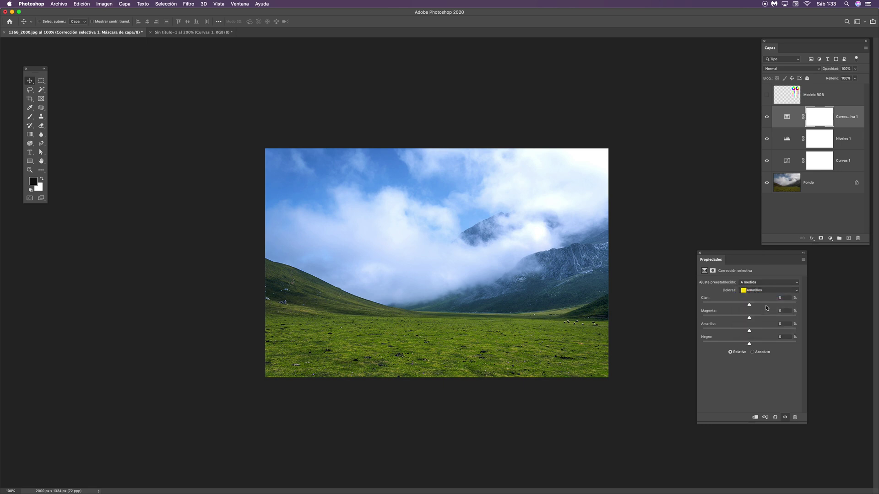
pyautogui.moveTo(749, 304); pyautogui.dragTo(794, 305)
pyautogui.moveTo(795, 304); pyautogui.dragTo(756, 306)
pyautogui.moveTo(732, 253); pyautogui.dragTo(775, 268)
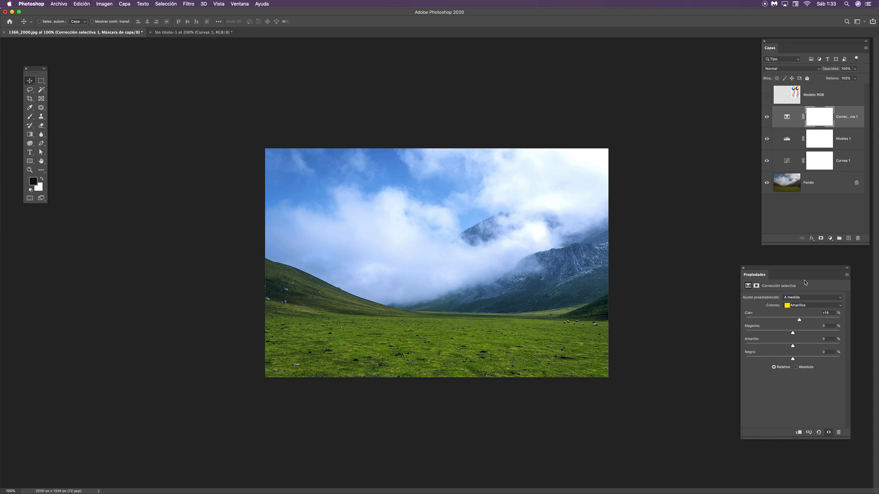
# Compare the list of adjustment layer types with the direct image adjustment commands, without applying any of them.
pyautogui.click(830, 239)
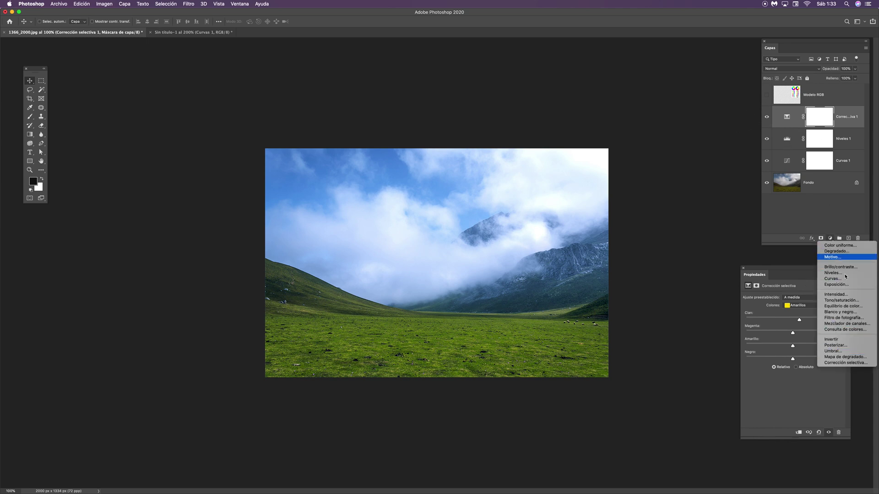
pyautogui.click(809, 217)
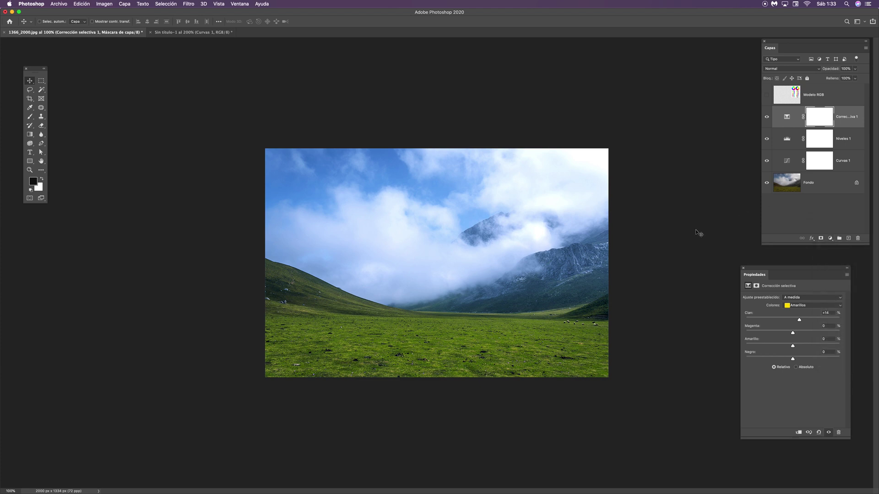
pyautogui.click(104, 6)
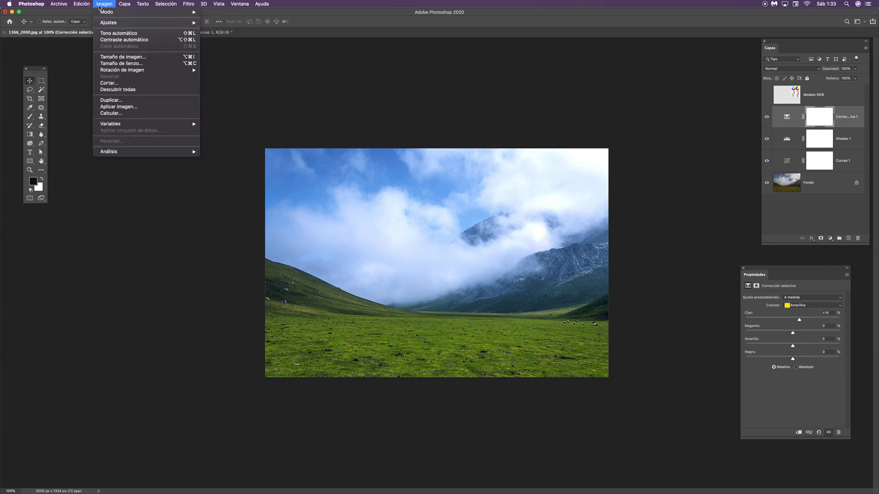
pyautogui.moveTo(174, 22)
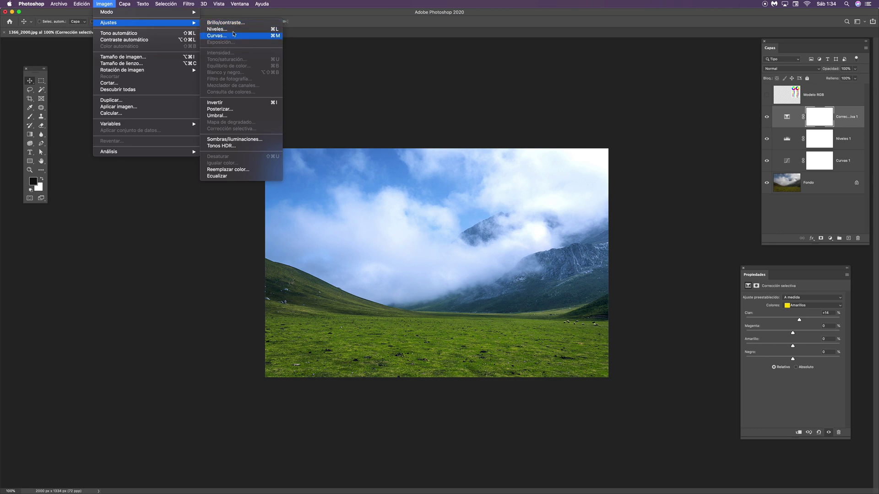
pyautogui.click(578, 16)
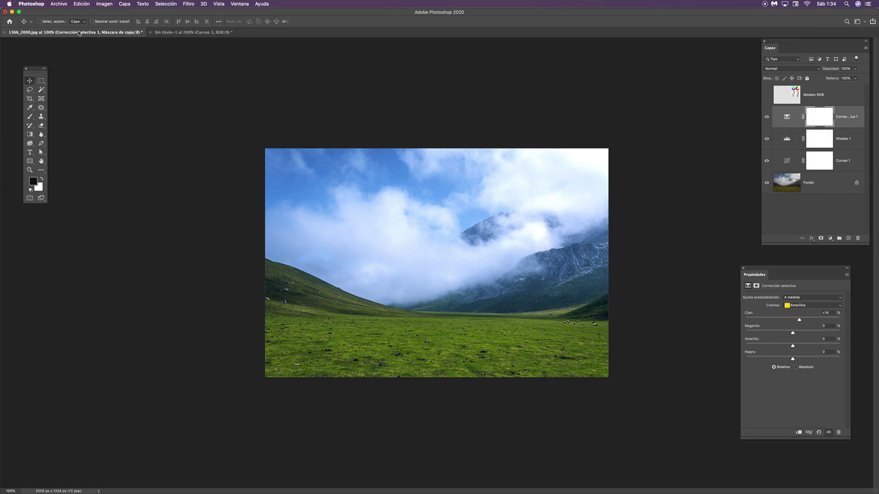
pyautogui.click(104, 4)
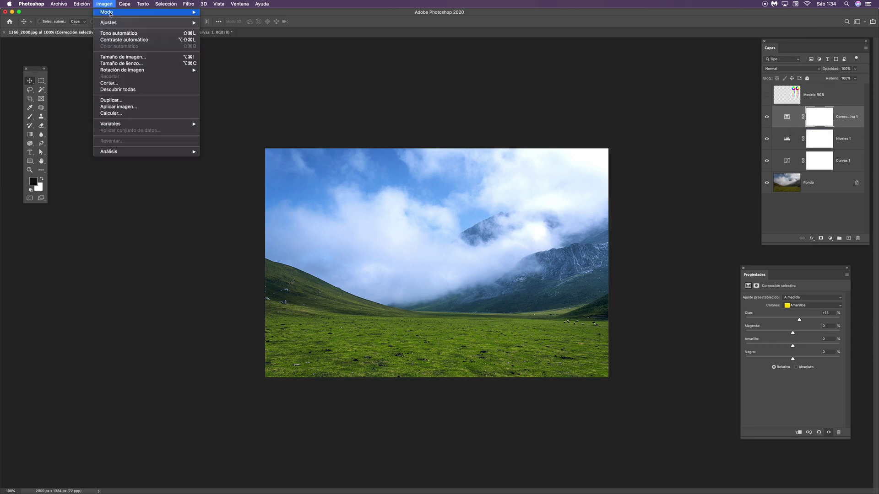
pyautogui.click(784, 125)
pyautogui.click(831, 240)
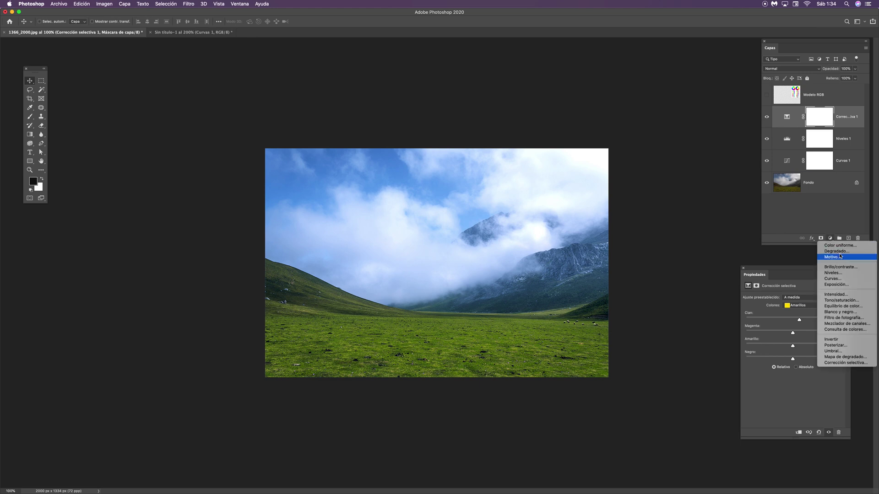
pyautogui.click(815, 219)
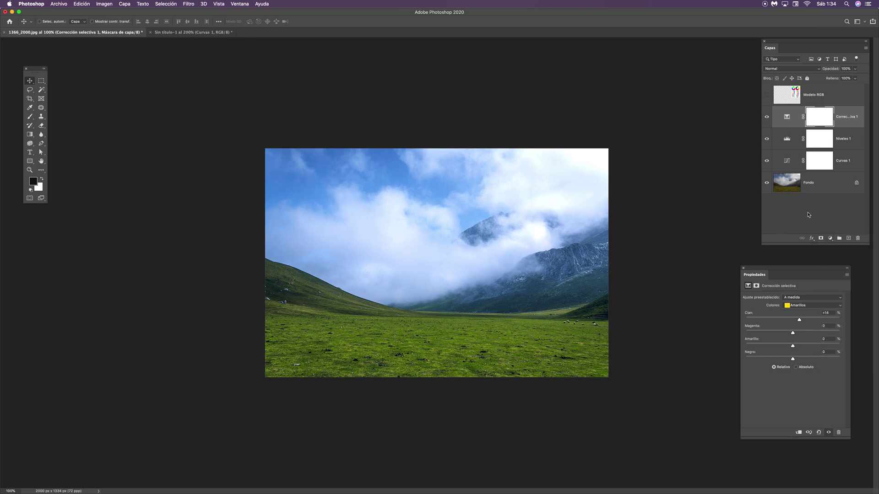